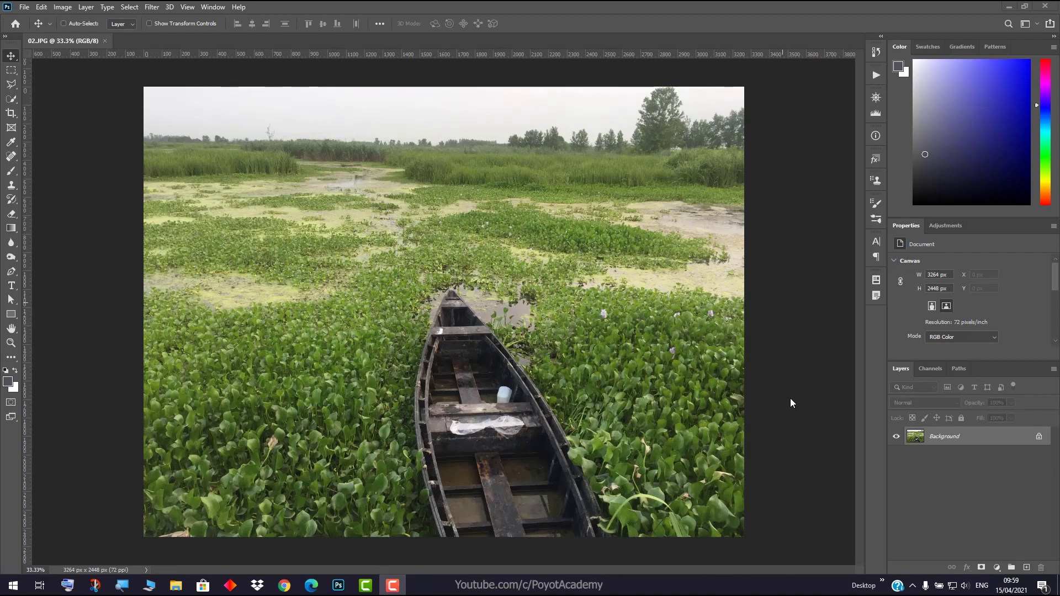
Browse the Filter and Edit menus, briefly opening and closing Preferences without changes
click(159, 6)
mouse_move(163, 184)
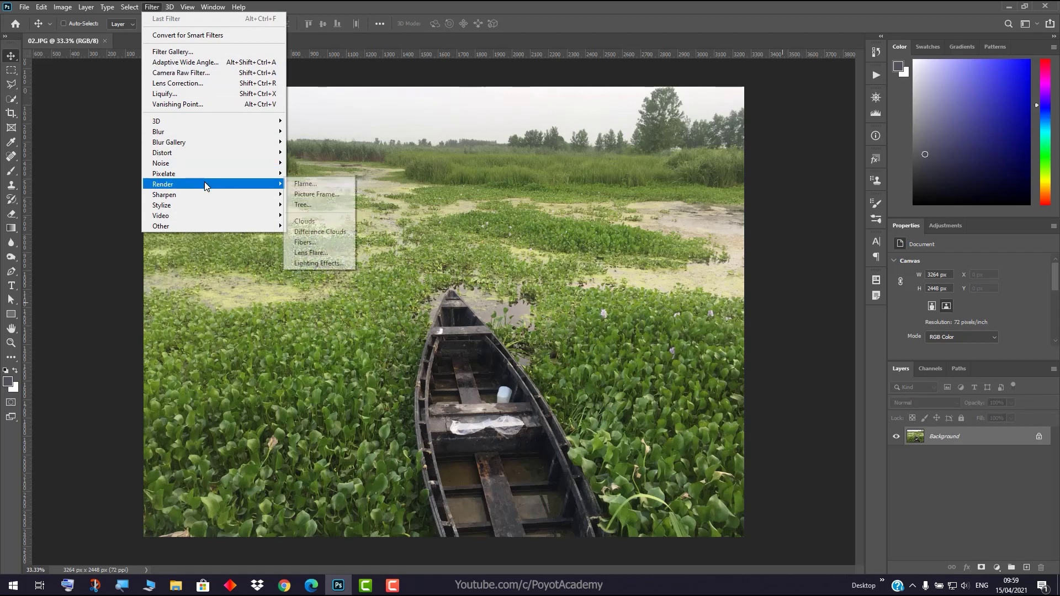
click(584, 1)
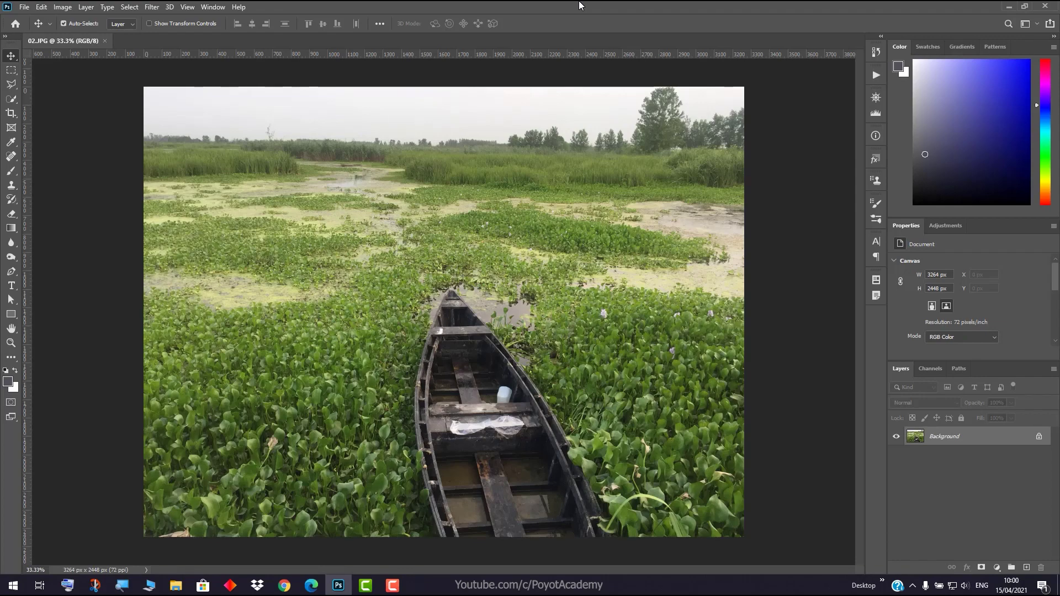
key(i)
key(ctrl+k)
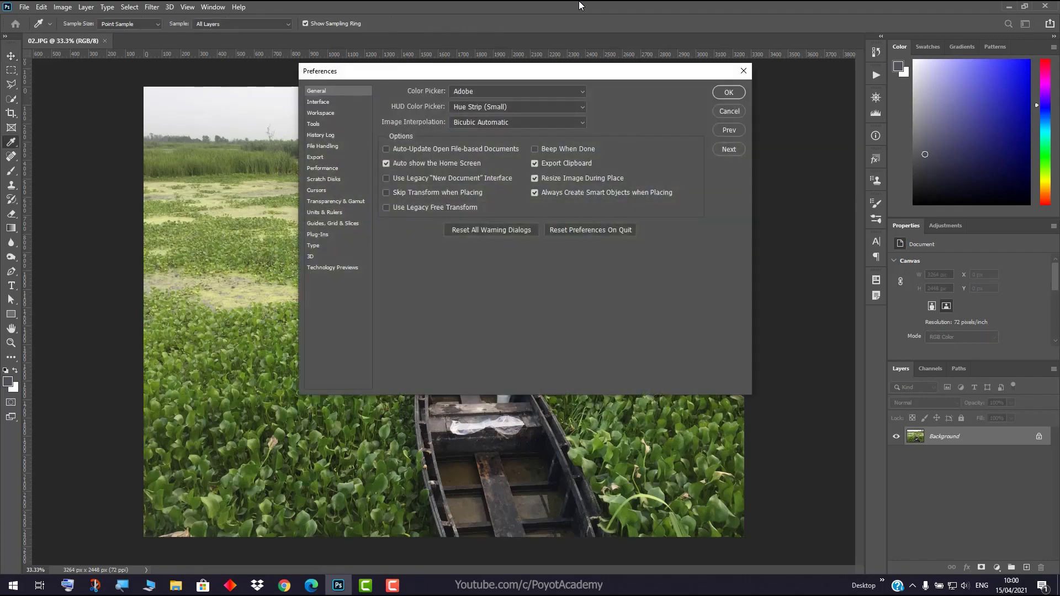
click(730, 111)
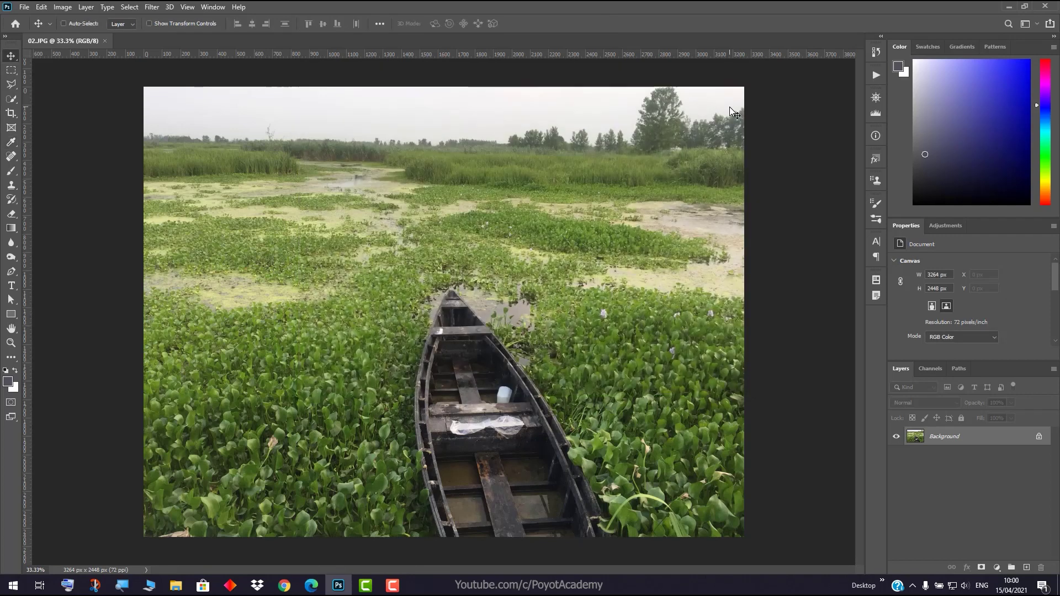
click(41, 8)
mouse_move(99, 458)
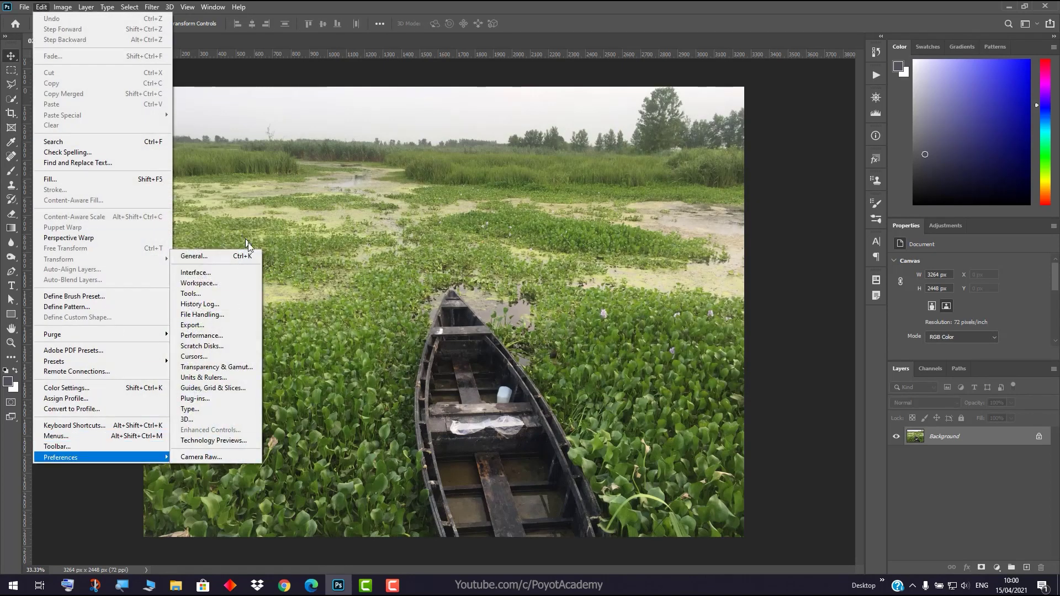
click(287, 264)
Show the Performance preferences and view the advanced graphics processor settings without changing them
key(i)
key(ctrl+k)
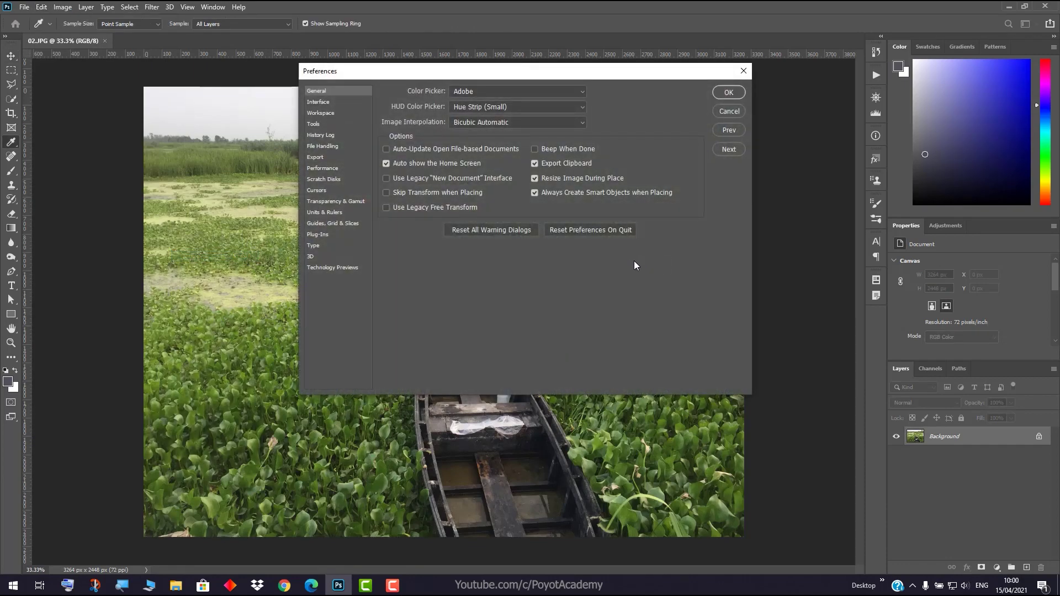
click(325, 169)
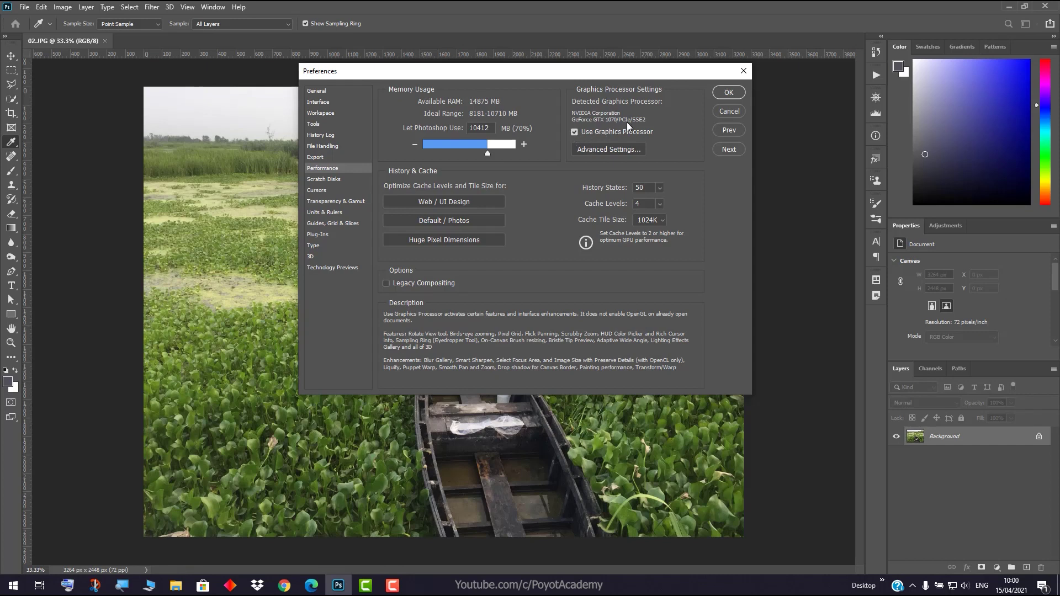
click(618, 151)
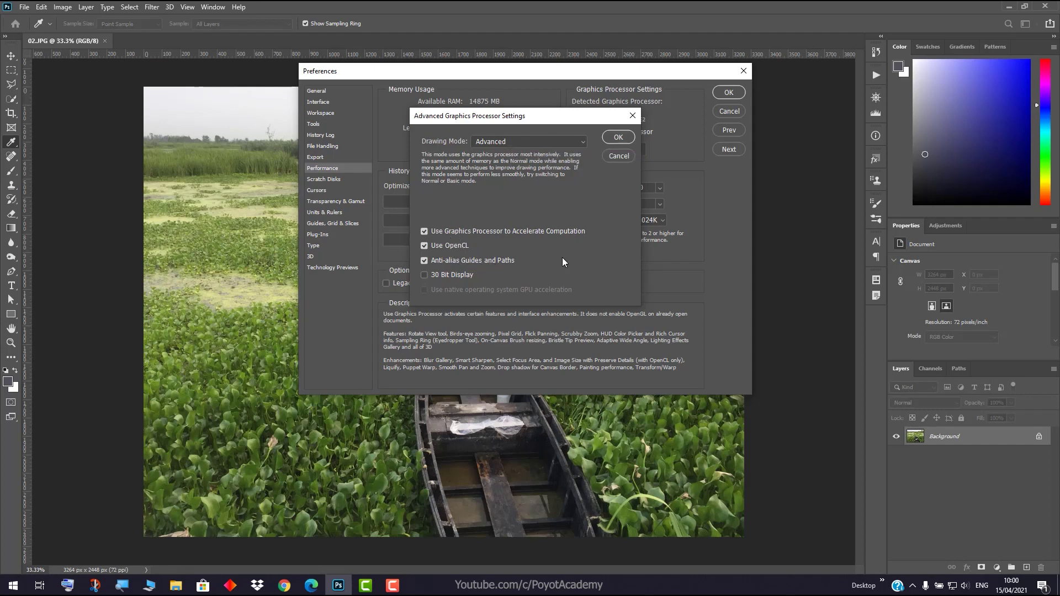
click(611, 158)
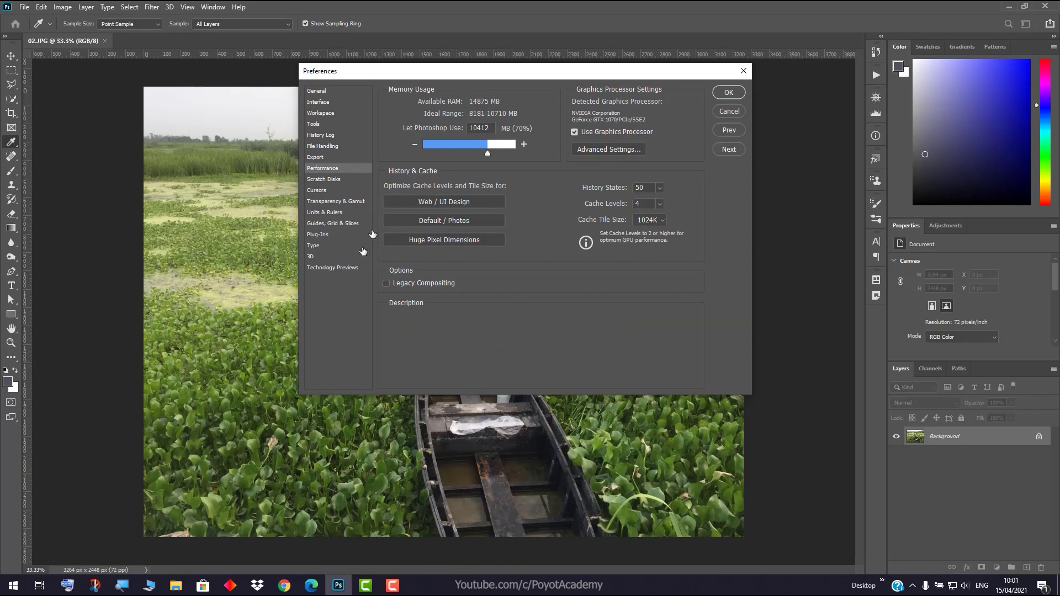
Look over the 3D category of Preferences, then close the Preferences dialog
click(326, 257)
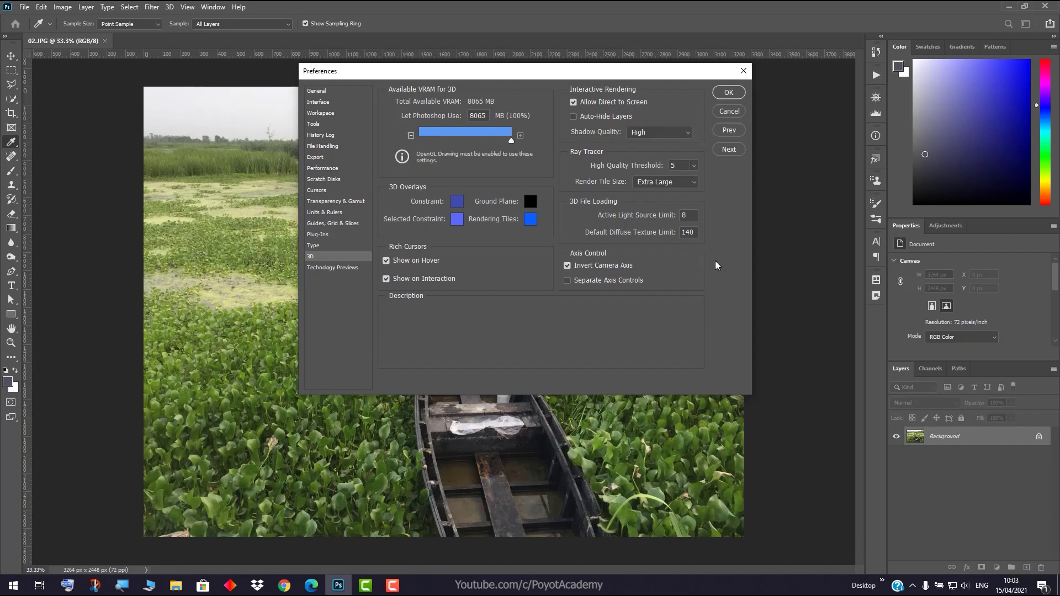
click(724, 113)
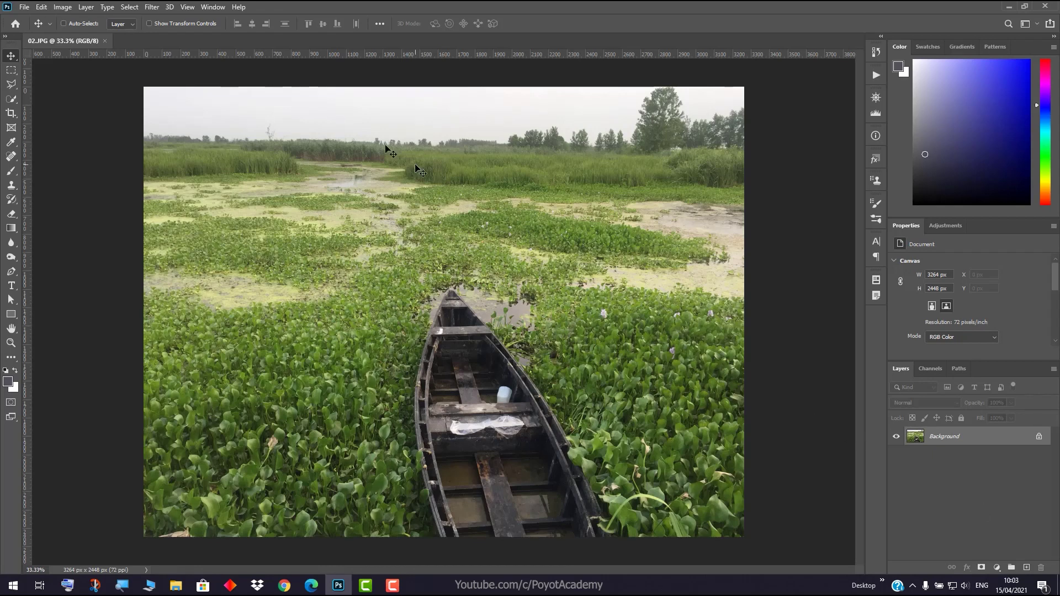
Extrude the Background layer via New 3D Extrusion from Selected Layer, accepting the 3D workspace
click(170, 7)
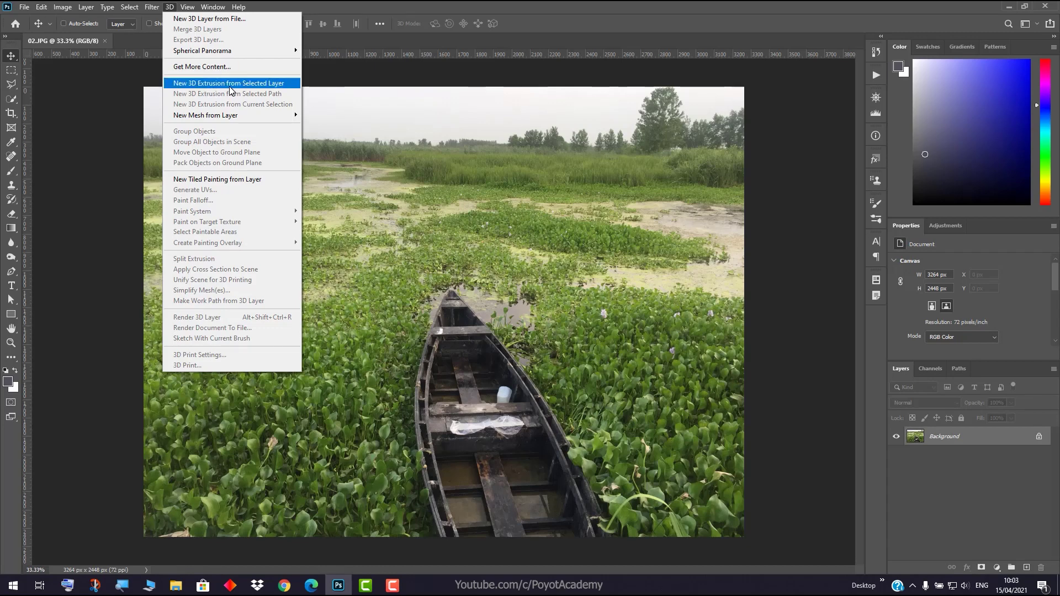
click(230, 85)
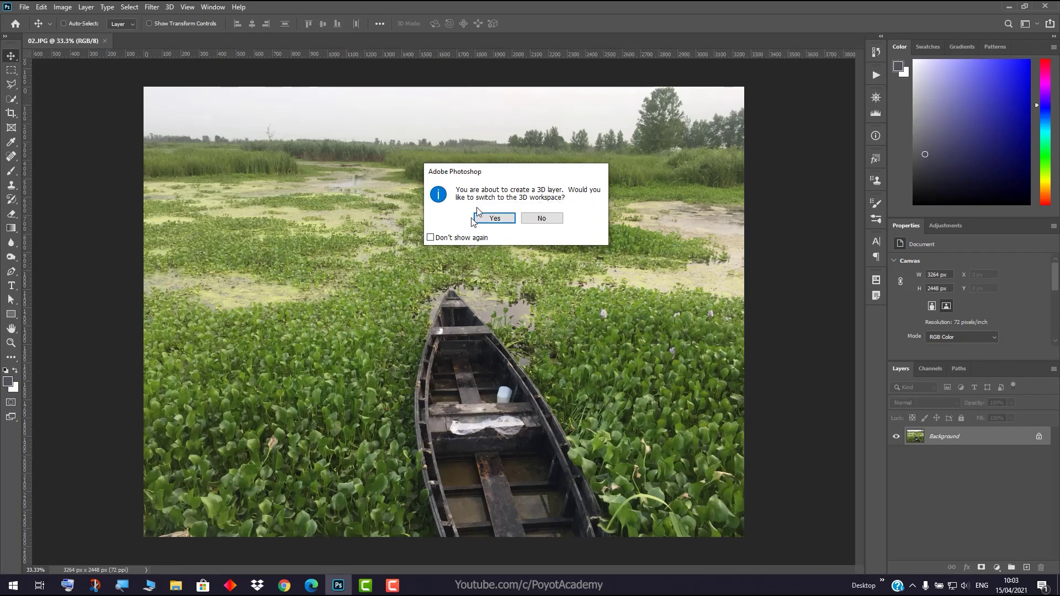
click(486, 218)
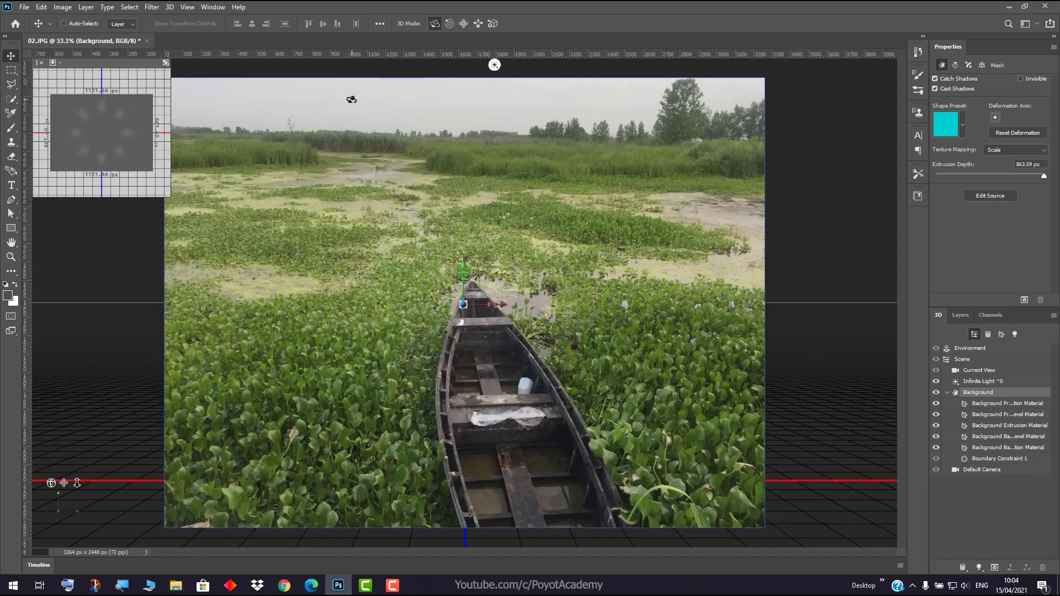
Open the 03.JPG geranium photo in Photoshop from File Explorer
click(175, 586)
mouse_move(422, 141)
mouse_down()
mouse_move(719, 98)
mouse_move(749, 37)
mouse_up()
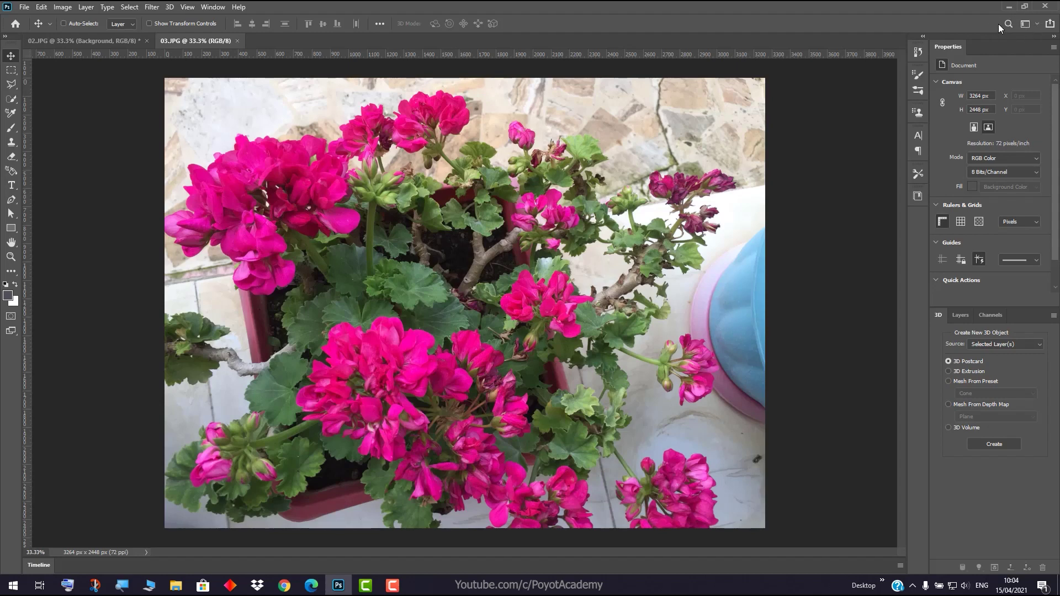
Switch to the Essentials workspace and bring the 02.JPG boat document back to front
click(211, 7)
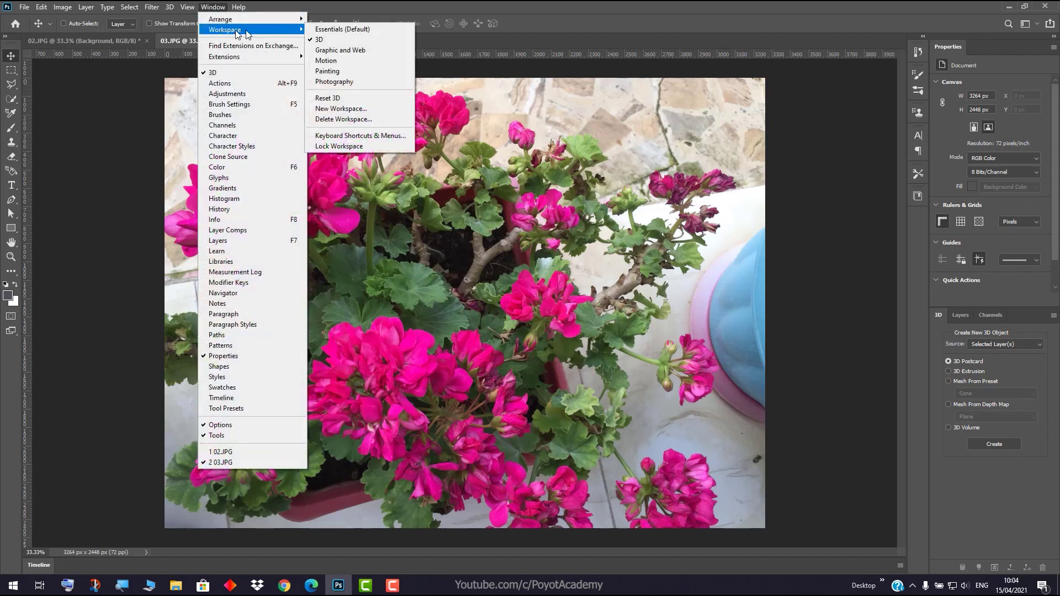
mouse_move(226, 29)
click(784, 1)
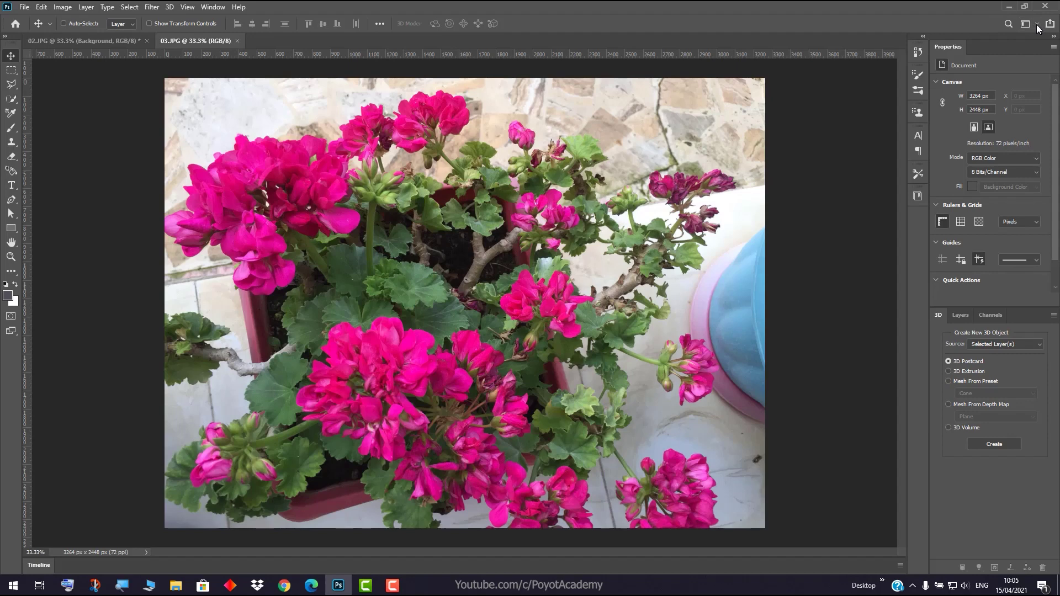
click(1035, 24)
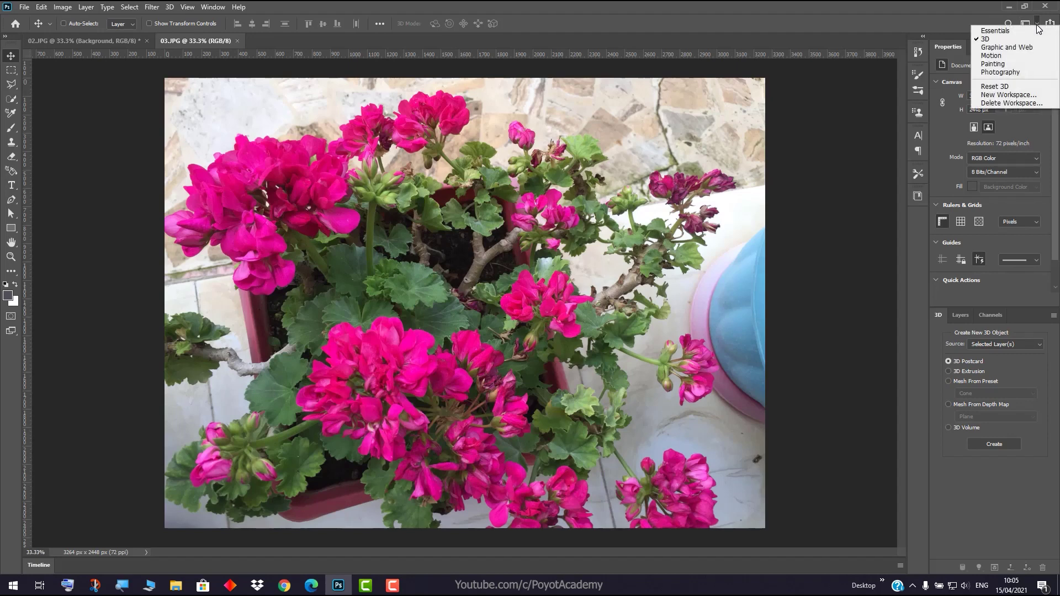
click(997, 31)
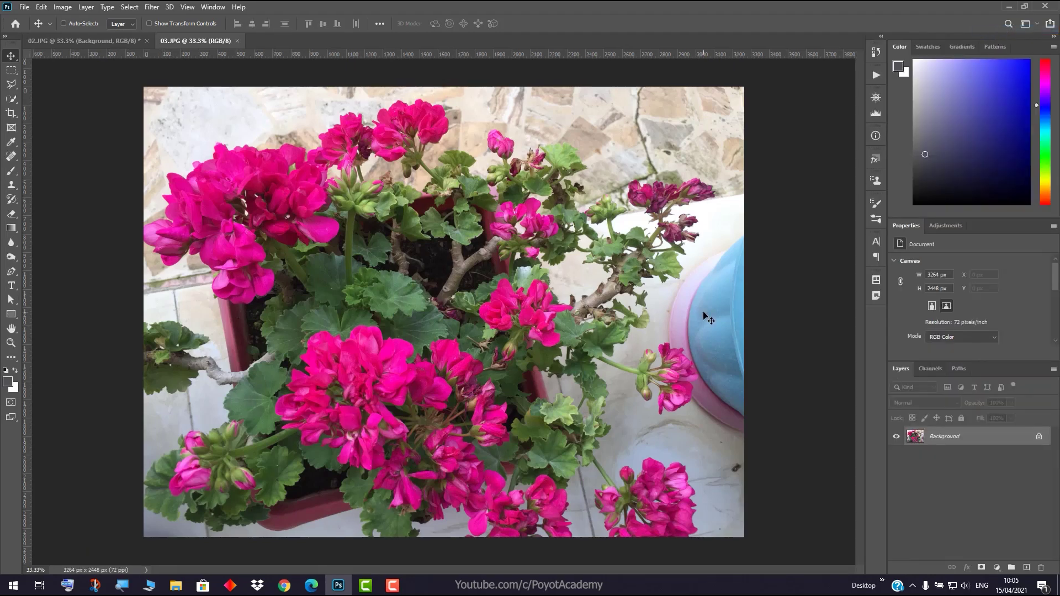
click(101, 41)
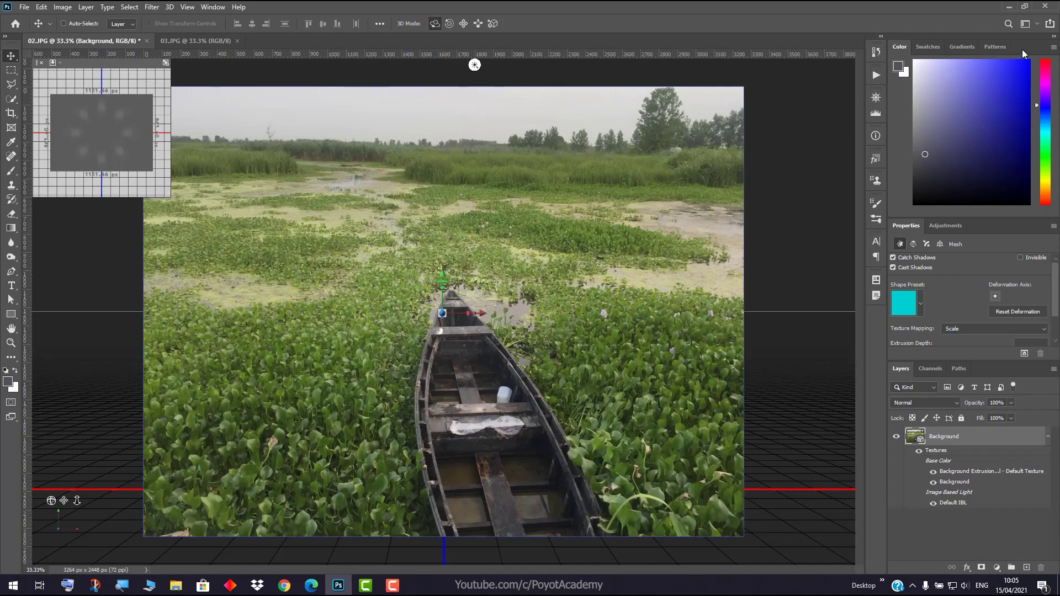
click(1036, 23)
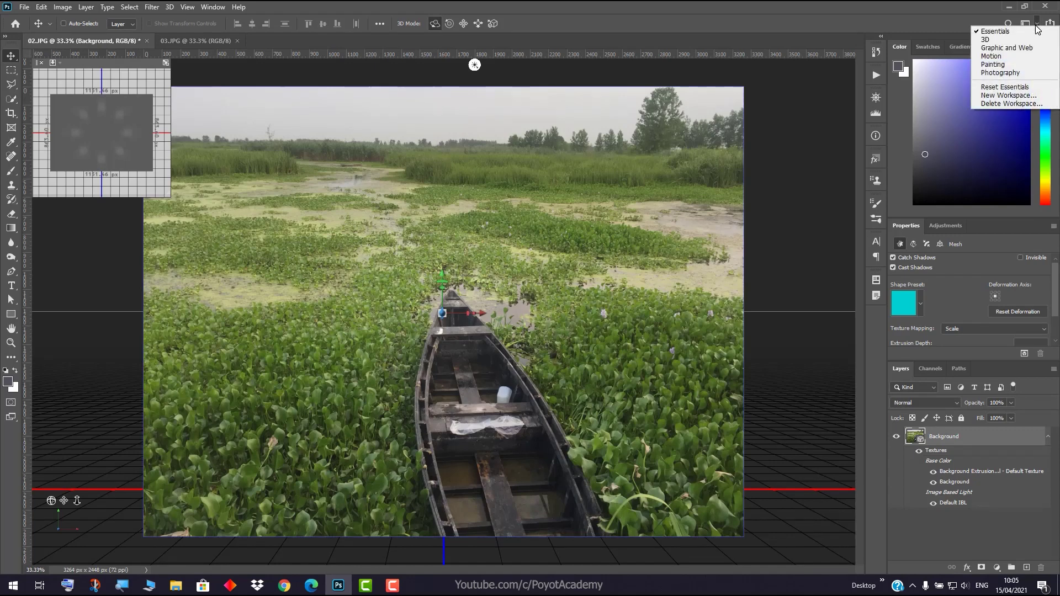
Choose 3D in the workspace switcher so the 3D panel lists the boat's scene
click(1005, 39)
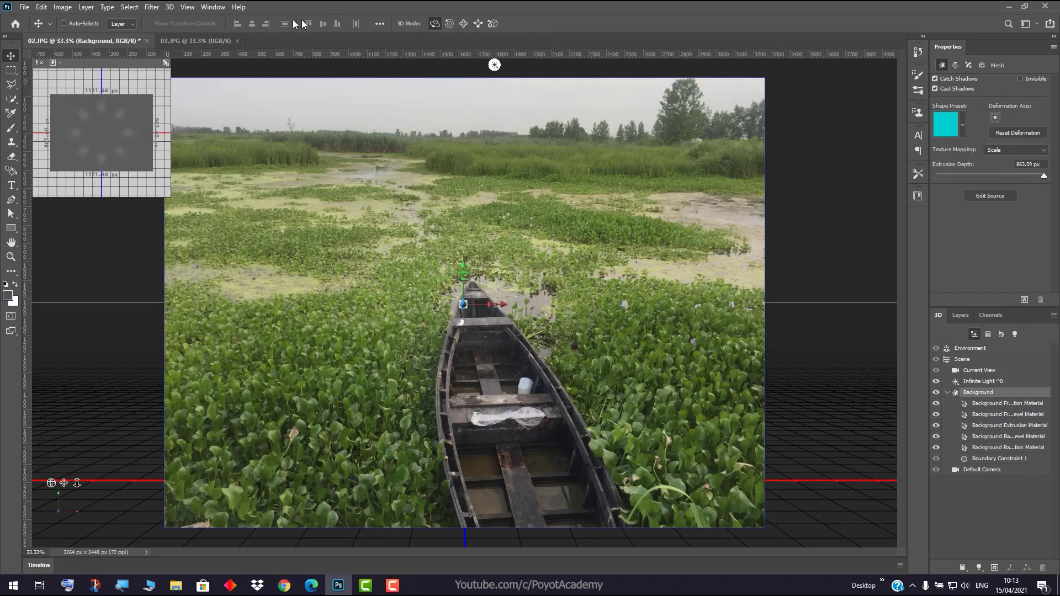
Apply the Pyramid mesh preset to the boat layer, select the Scene, and orbit it
click(171, 7)
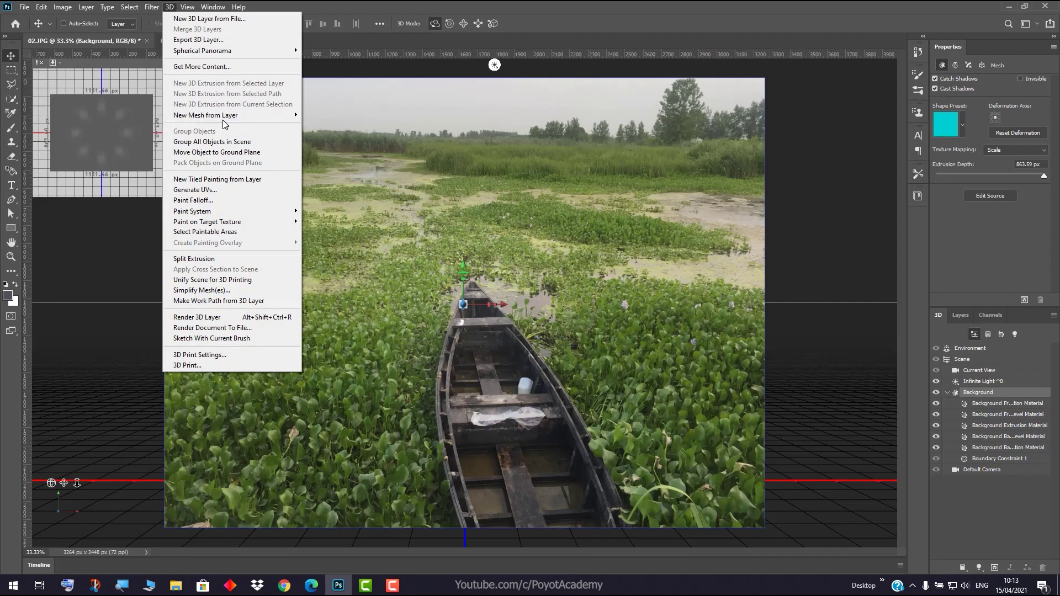
mouse_move(205, 115)
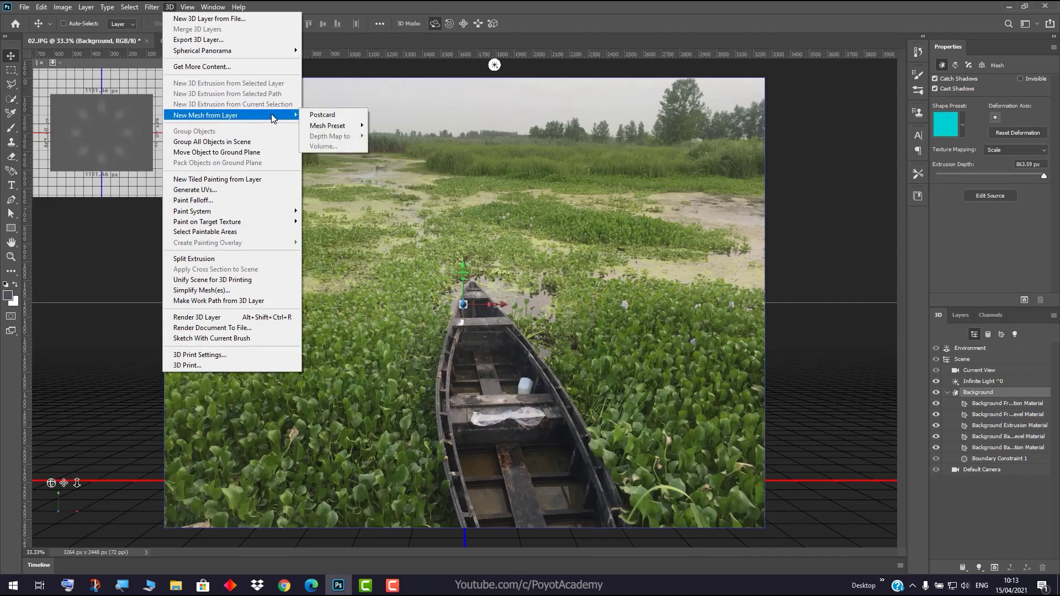
mouse_move(328, 125)
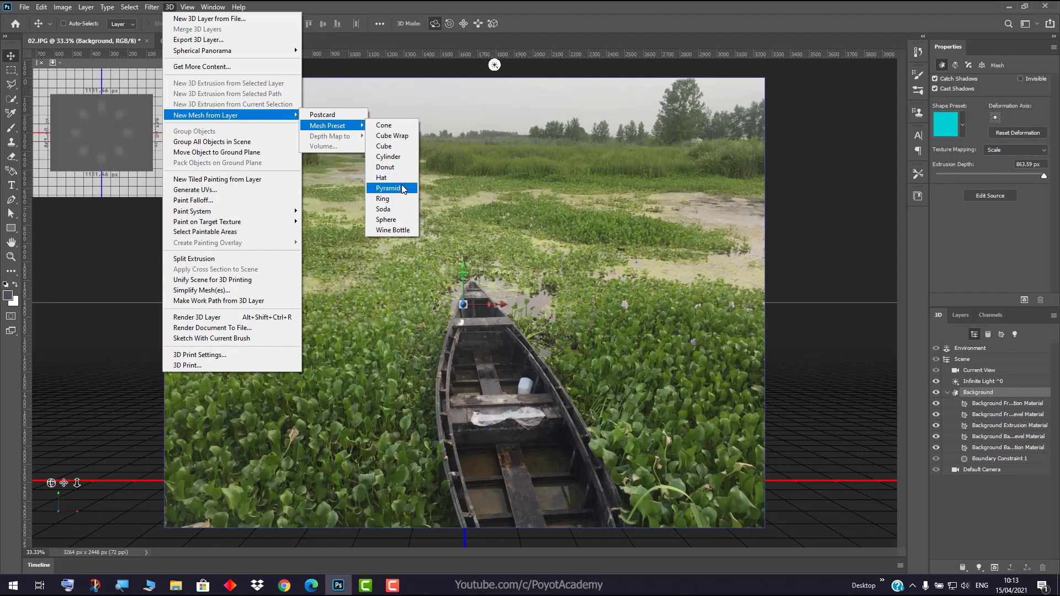
click(402, 188)
click(533, 223)
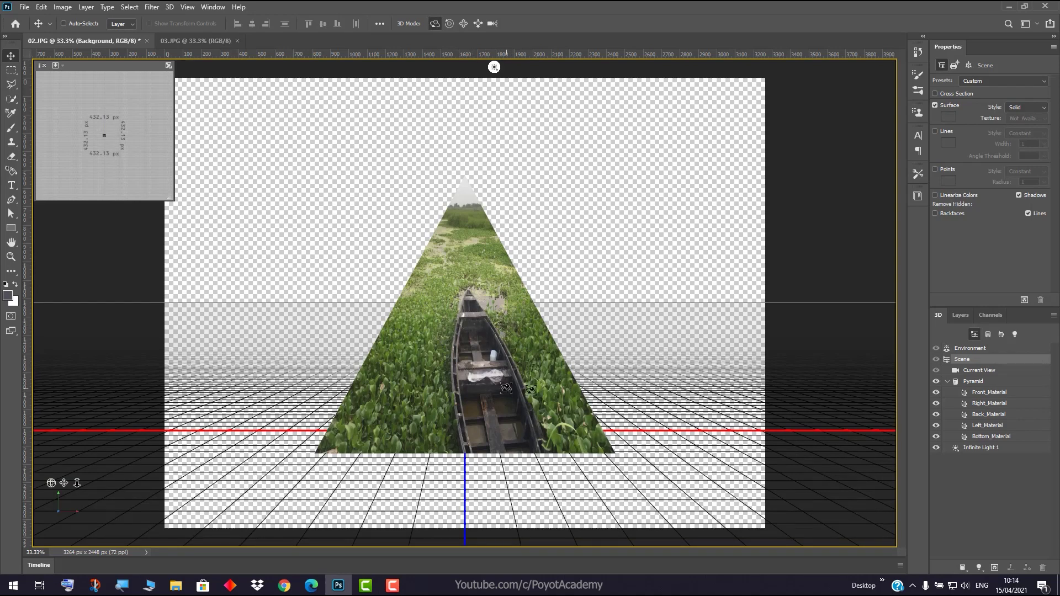
drag(501, 358, 572, 353)
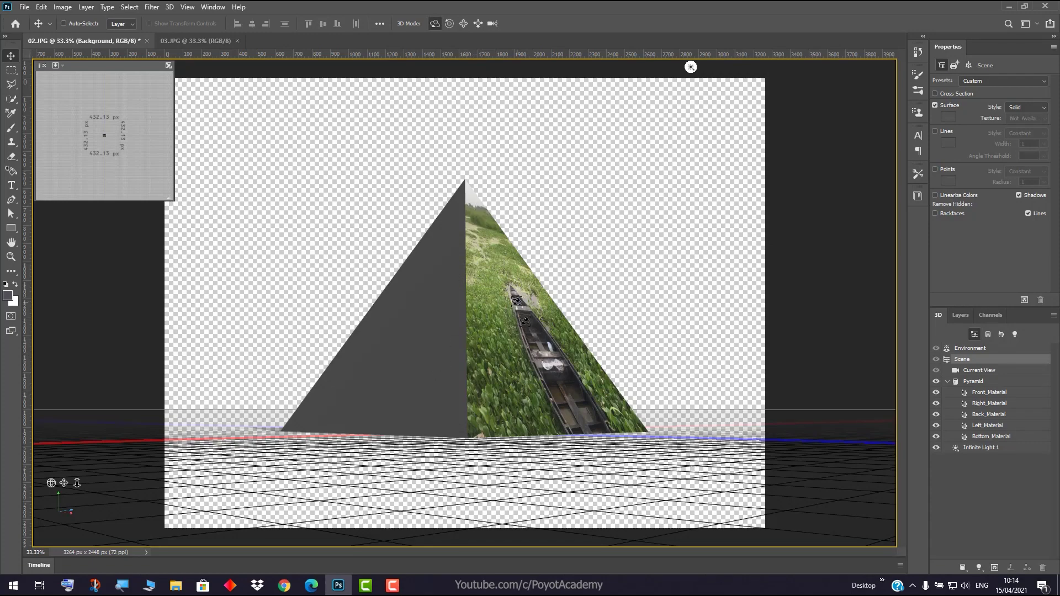
Orbit the scene leftward until the grass-and-boat face points straight forward
mouse_move(561, 366)
mouse_down()
mouse_move(452, 372)
mouse_move(489, 384)
mouse_up()
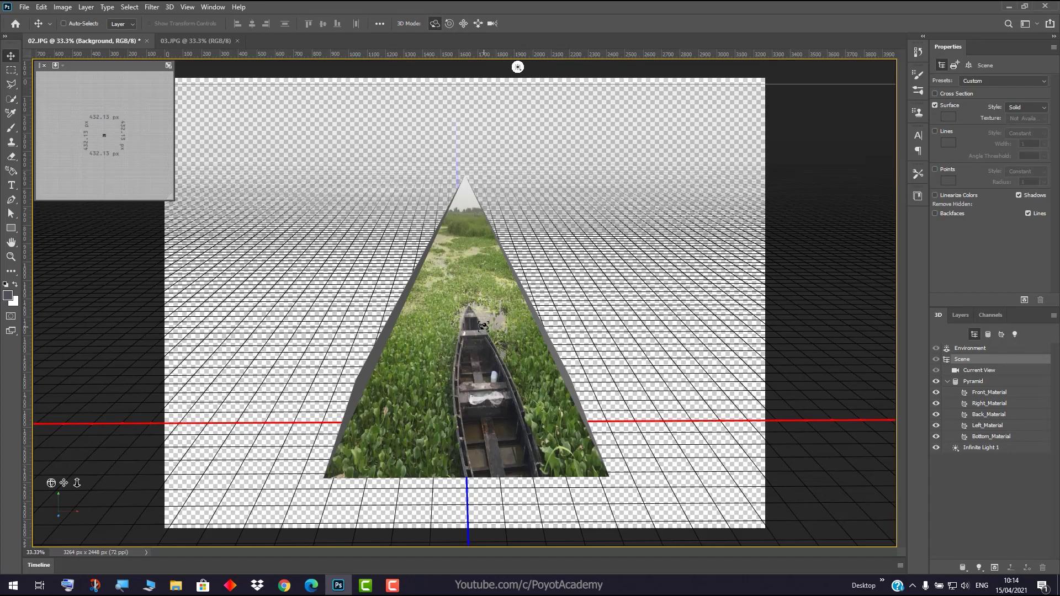
key(ctrl+z)
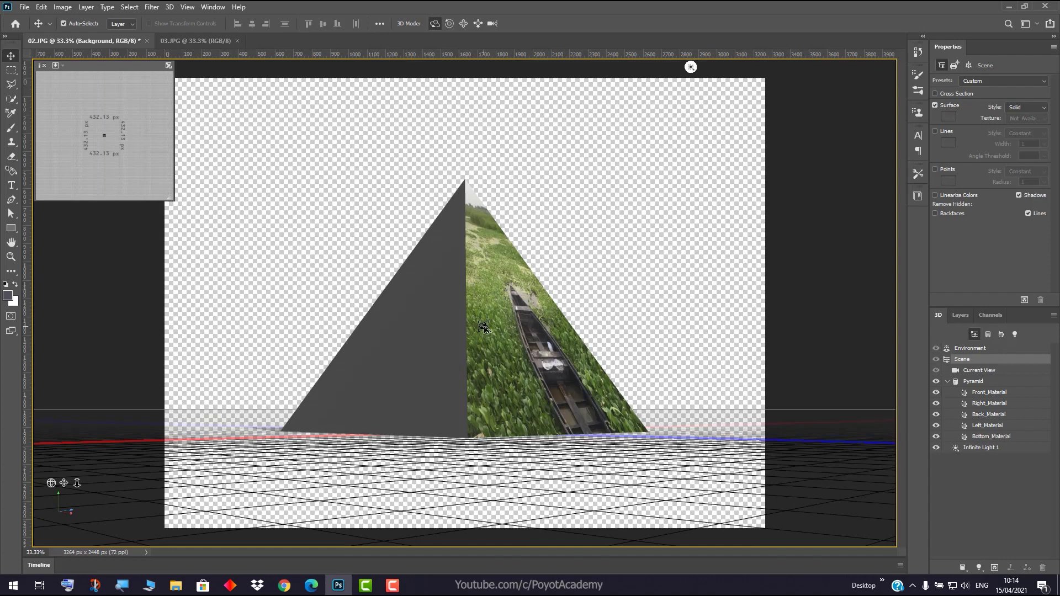
key(ctrl+z)
key(ctrl+z)
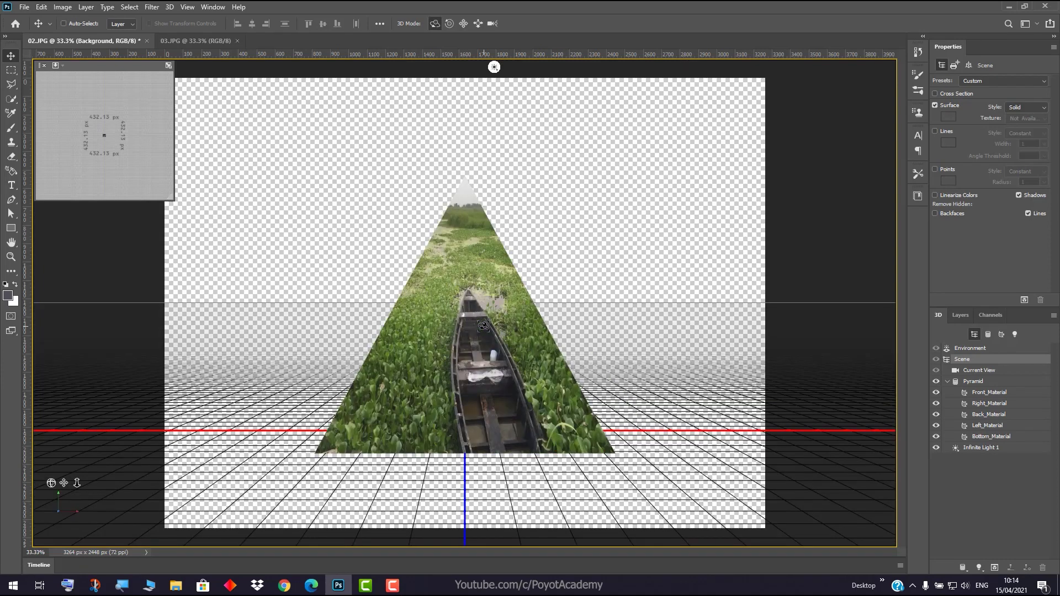
key(ctrl+z)
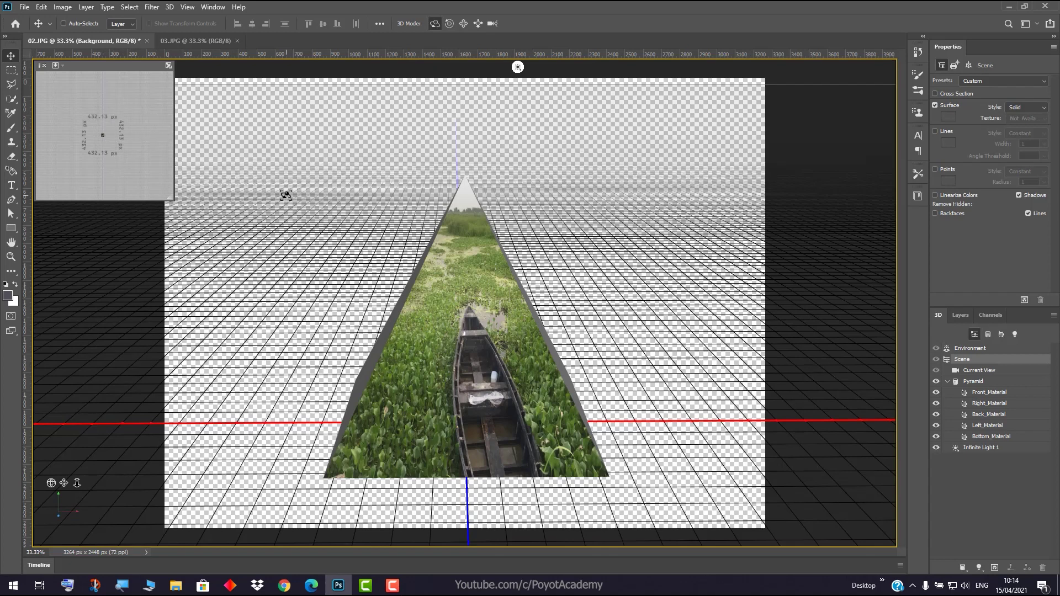
key(ctrl)
drag(286, 197, 286, 197)
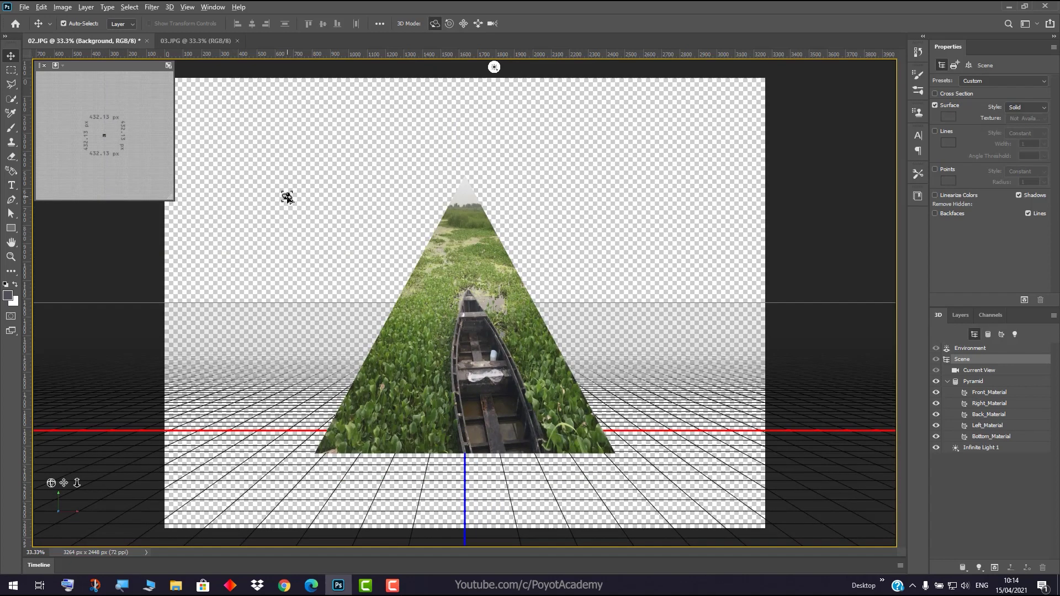
Undo back to the flat extrusion, then apply the Pyramid mesh preset again
key(ctrl+z)
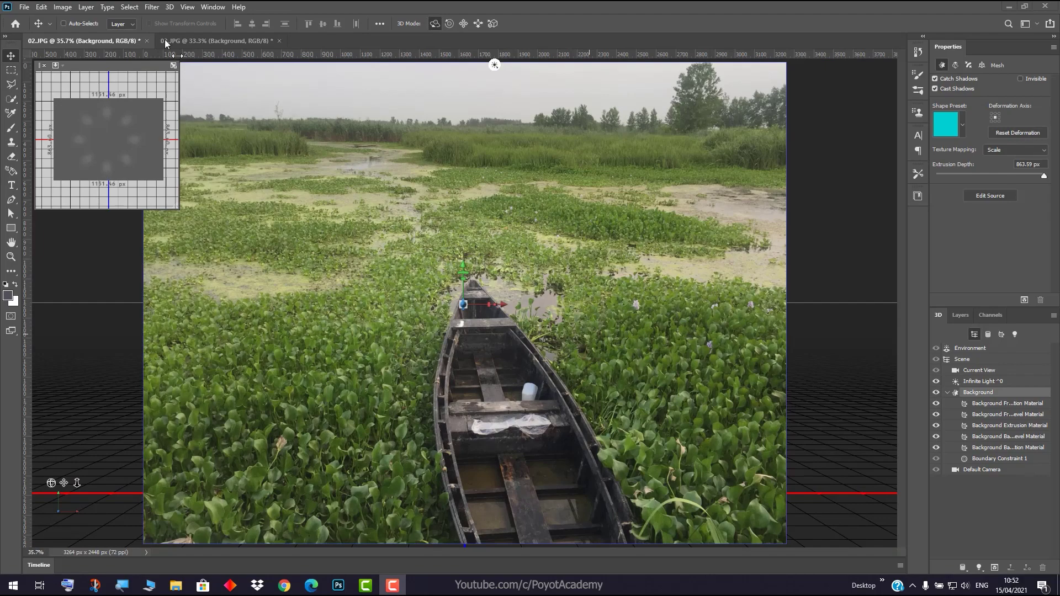
click(168, 7)
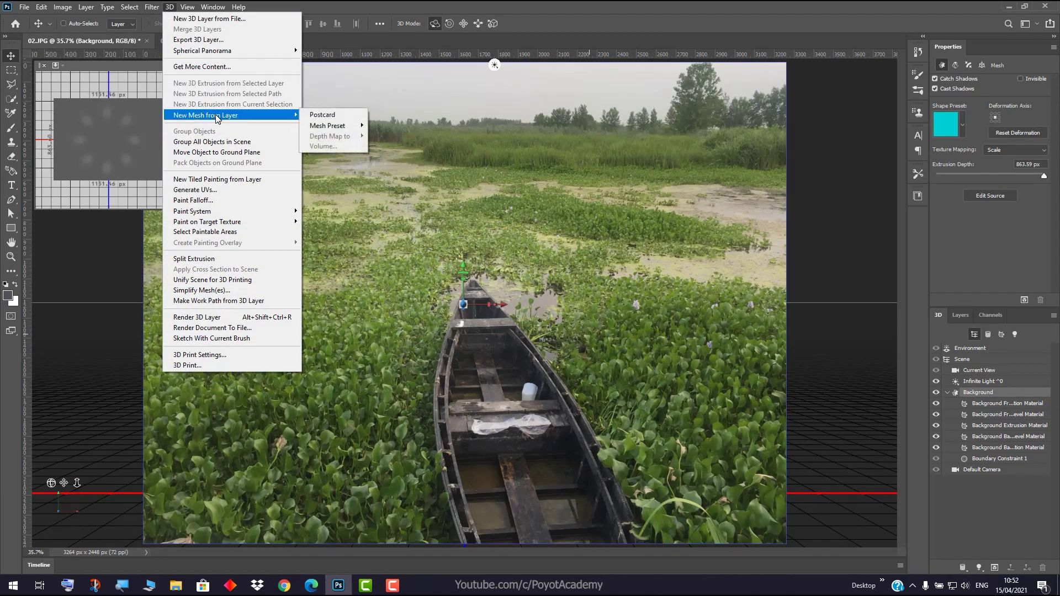
mouse_move(205, 115)
mouse_move(328, 124)
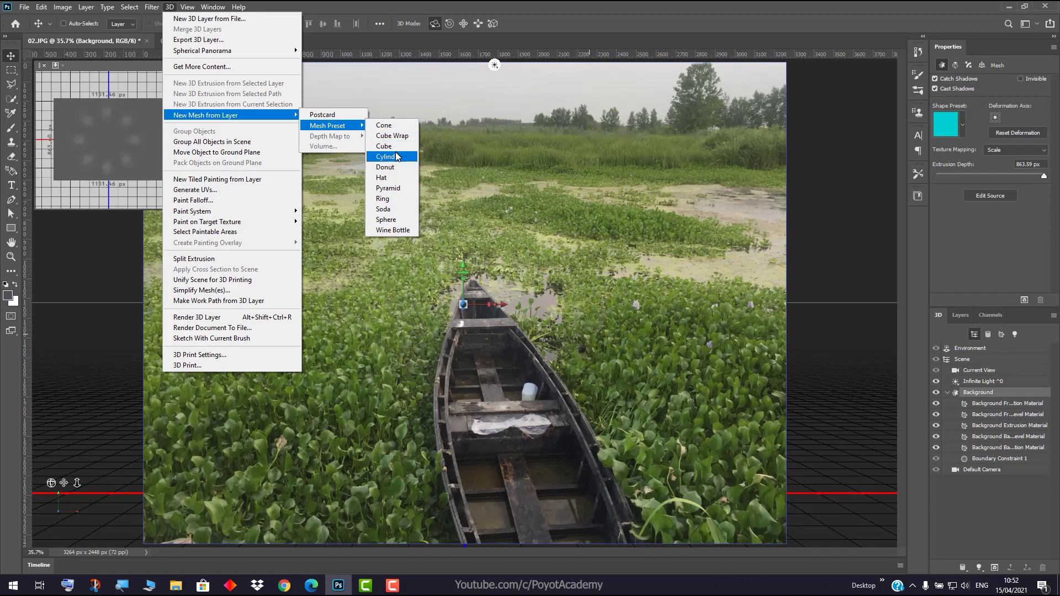
click(388, 189)
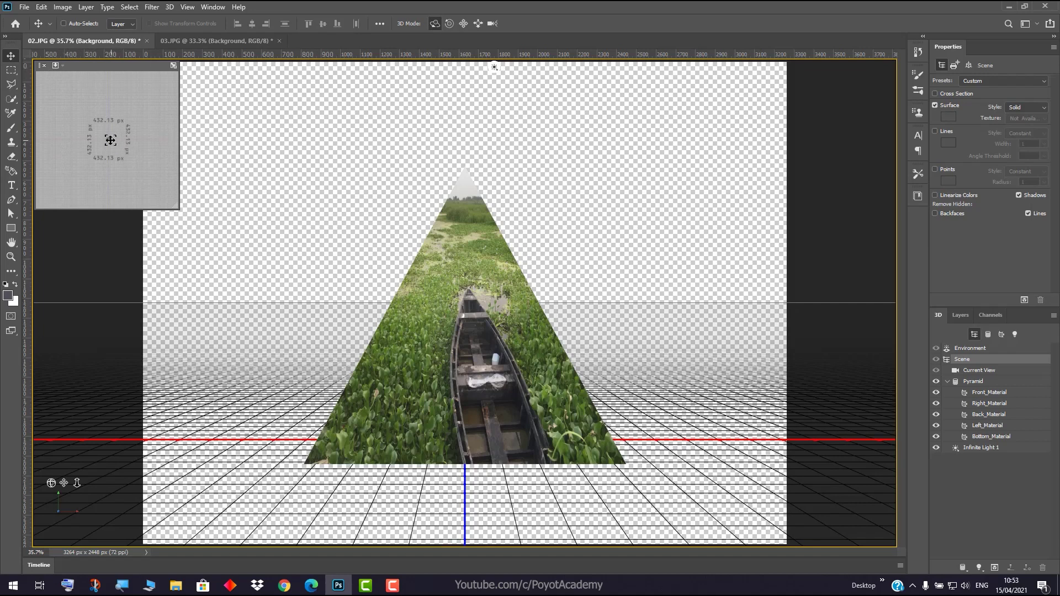
View the pyramid from Bottom, then Top in the secondary view, nudge it, then close that view
click(64, 66)
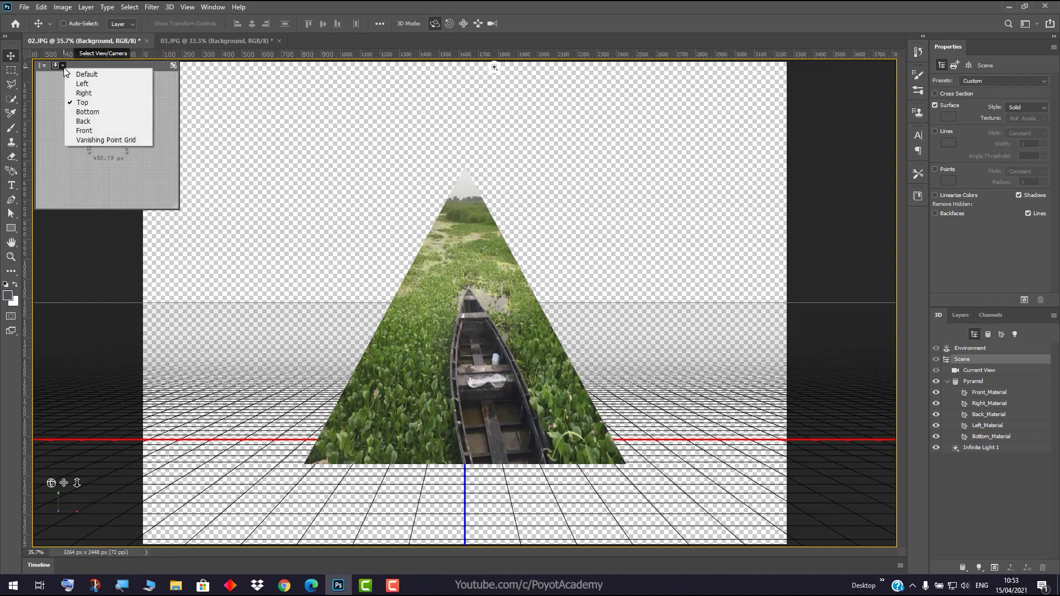
click(88, 112)
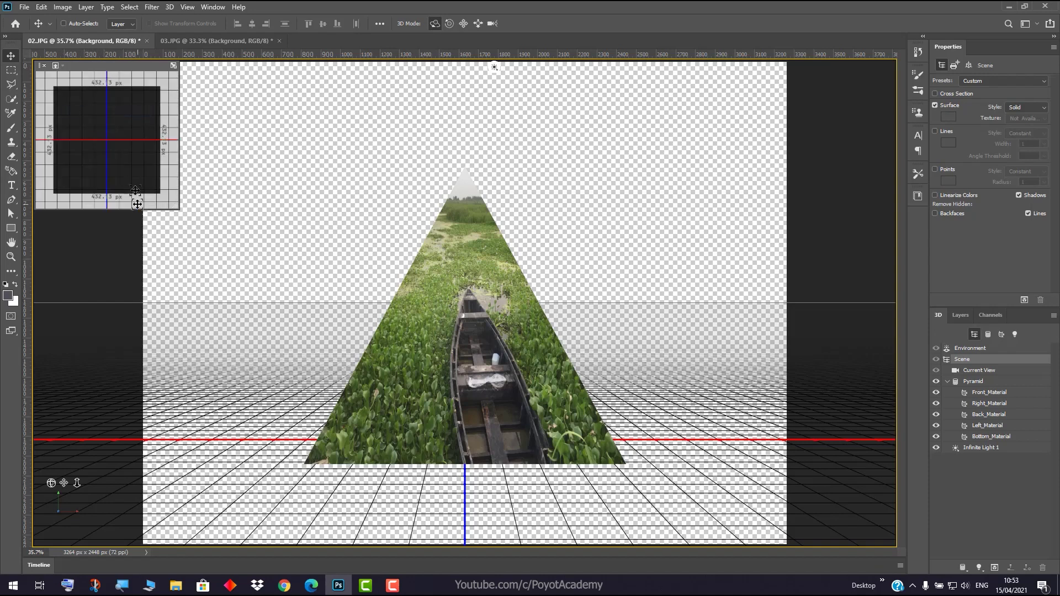
click(65, 66)
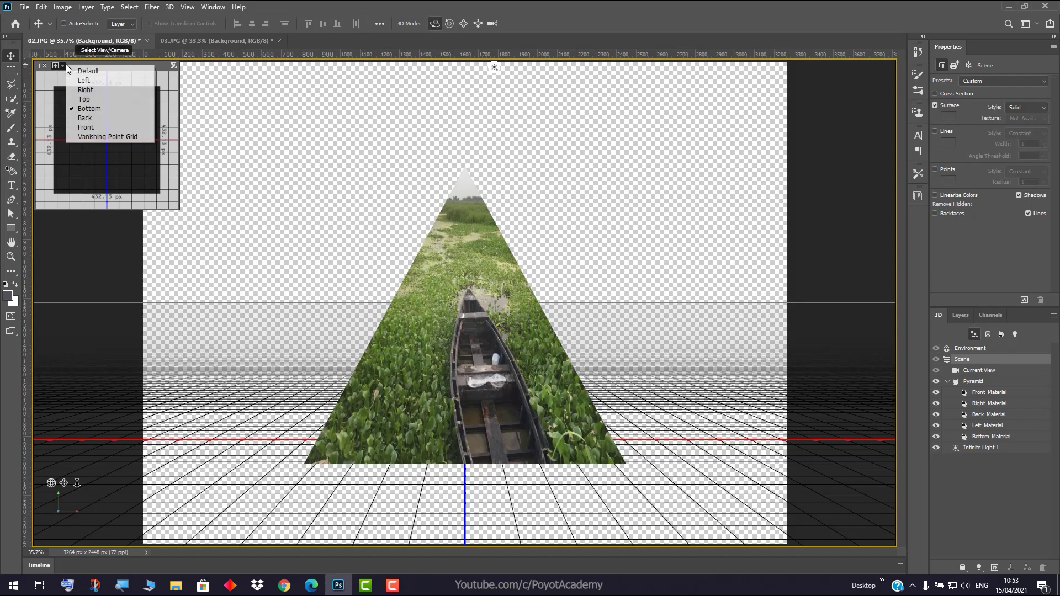
click(92, 102)
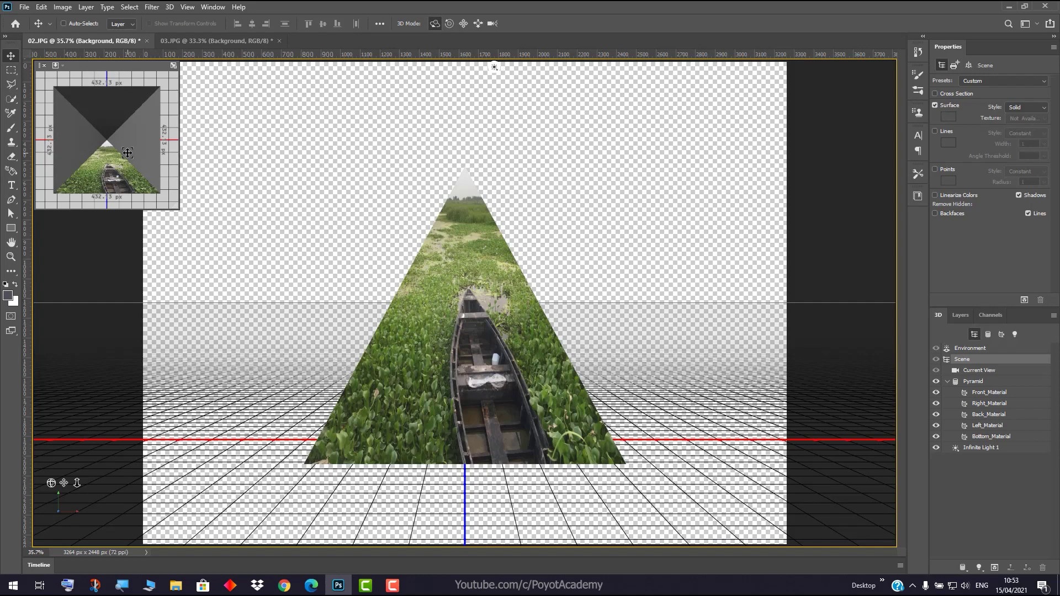
drag(111, 155, 114, 154)
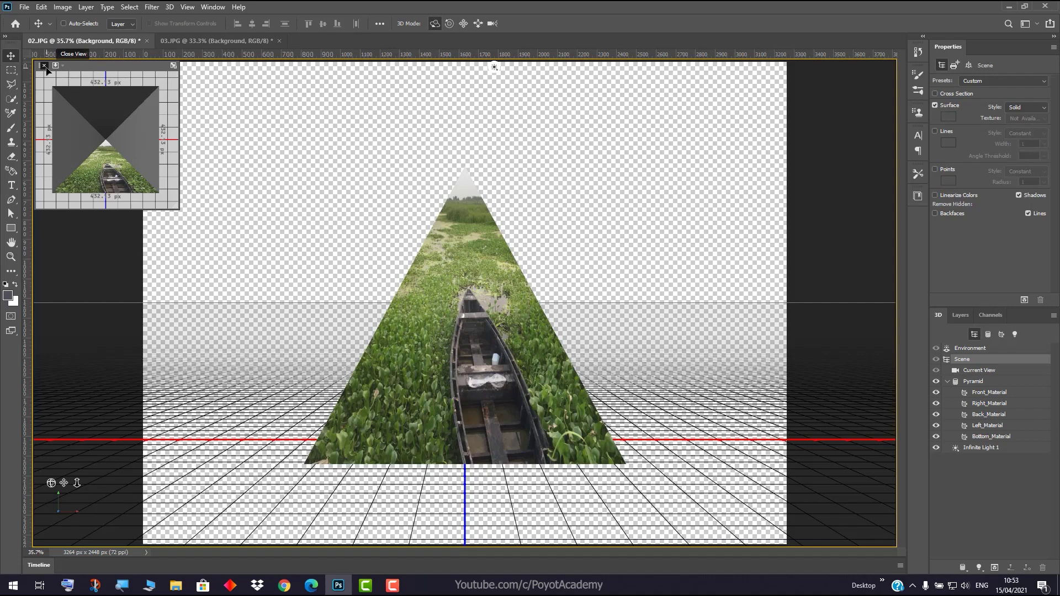
click(44, 66)
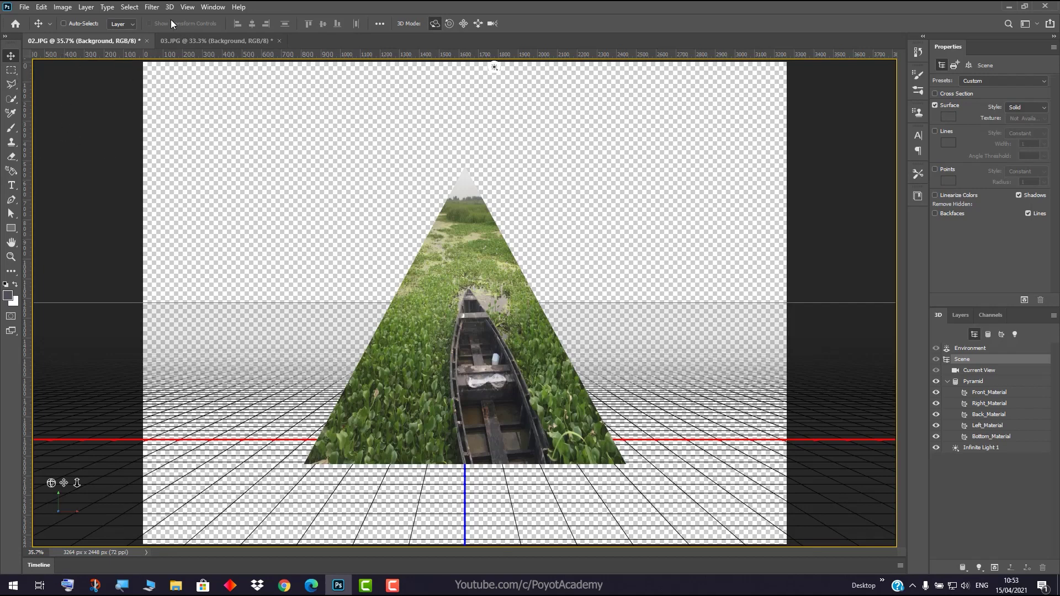
Turn the 3D Secondary View back on to see the boat-textured pyramid from above
click(187, 7)
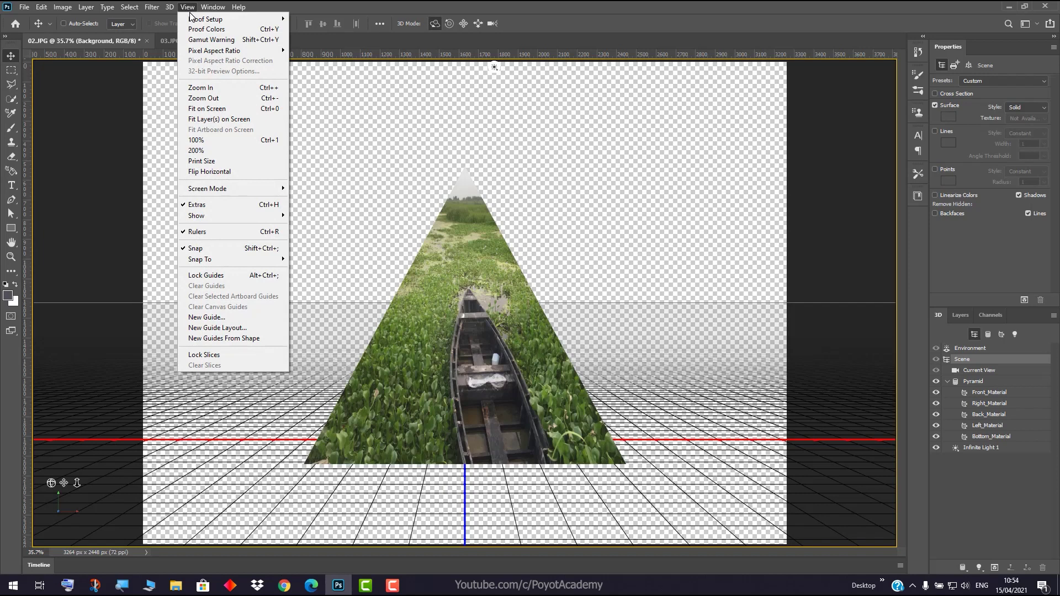
mouse_move(232, 215)
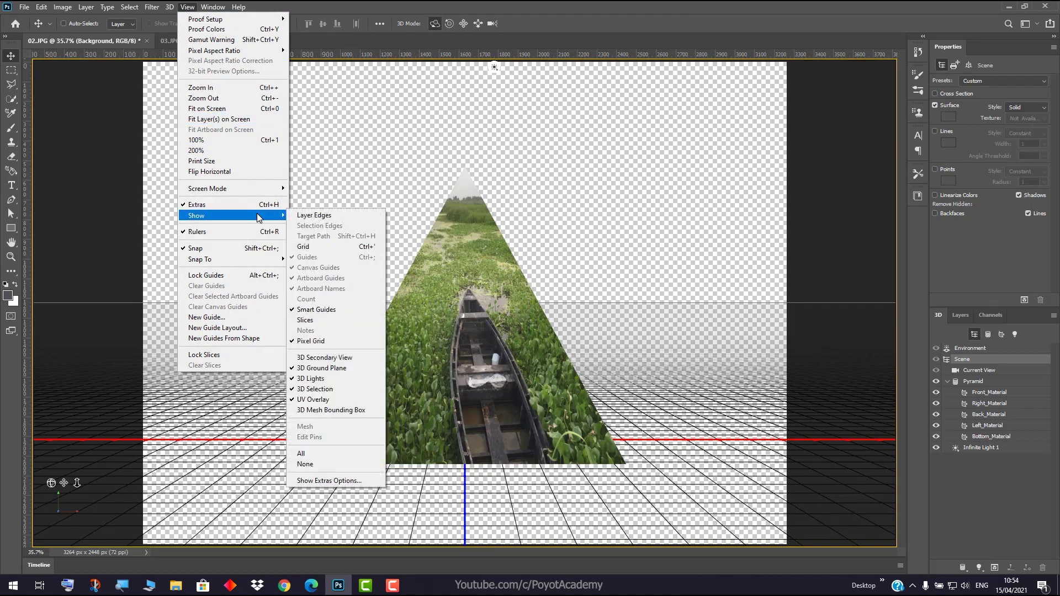
click(344, 357)
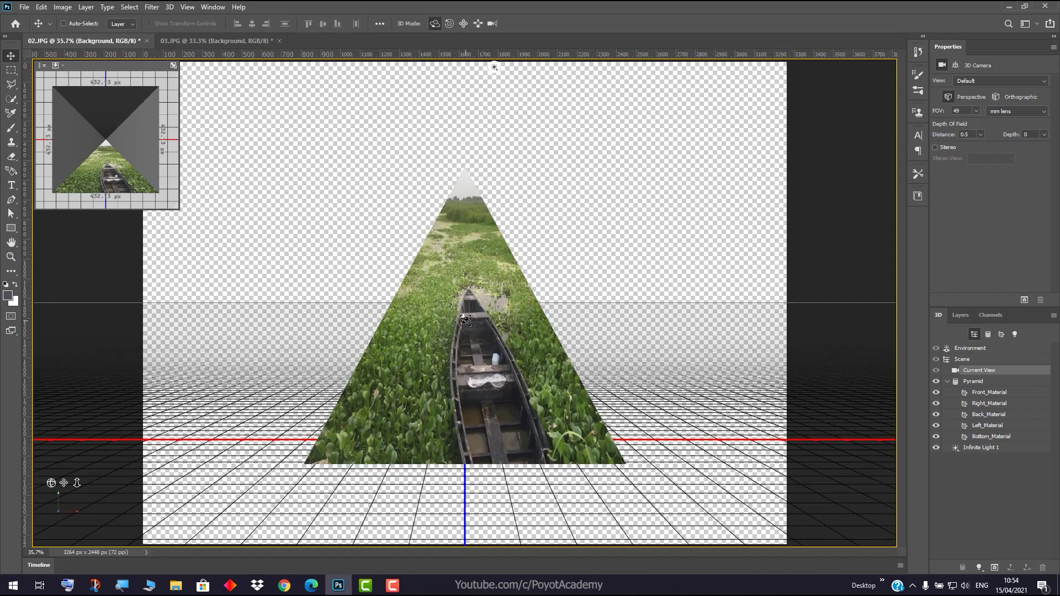
Select Infinite Light 1 and swing it higher, to the right, then lower over the pyramid
click(494, 67)
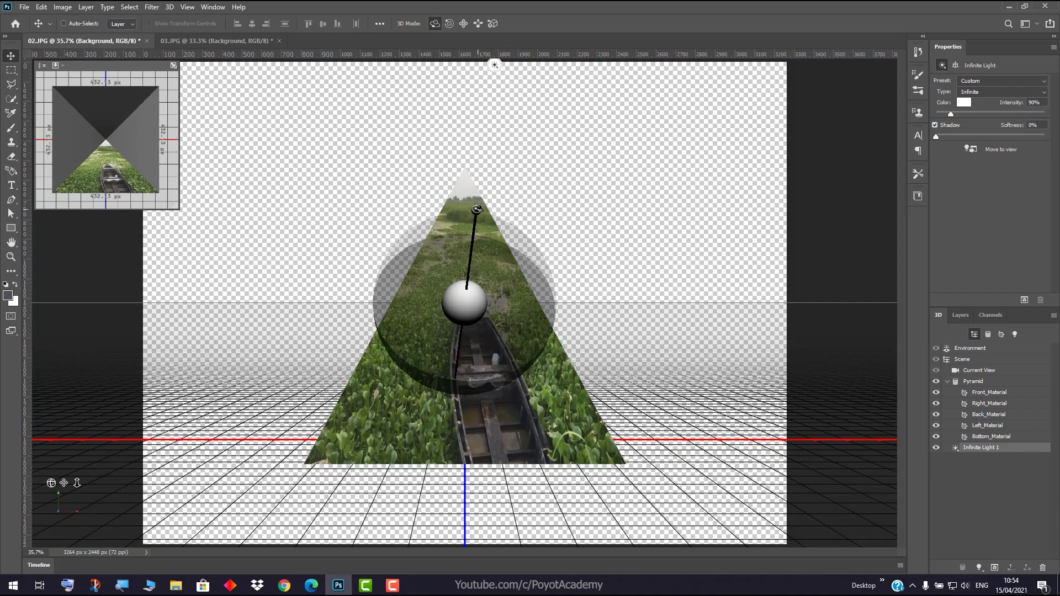
drag(478, 210, 496, 184)
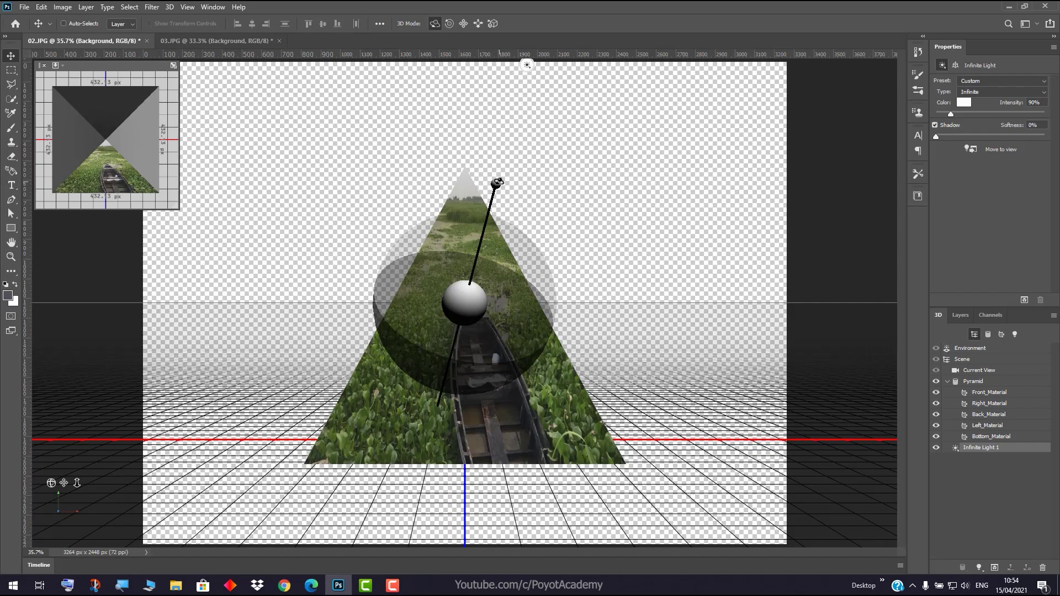
mouse_move(498, 183)
mouse_down()
mouse_move(537, 201)
mouse_move(563, 243)
mouse_move(551, 284)
mouse_move(541, 255)
mouse_move(561, 276)
mouse_move(513, 237)
mouse_move(464, 67)
mouse_move(356, 224)
mouse_move(308, 224)
mouse_move(374, 262)
mouse_move(384, 247)
mouse_move(355, 225)
mouse_move(371, 251)
mouse_move(472, 293)
mouse_move(517, 263)
mouse_up()
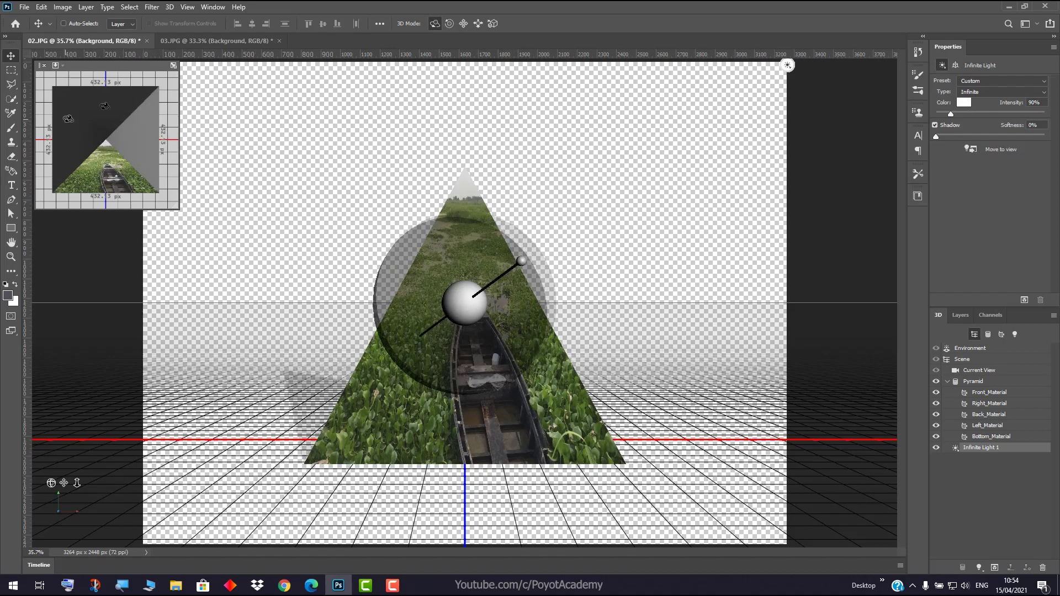
drag(520, 261, 525, 281)
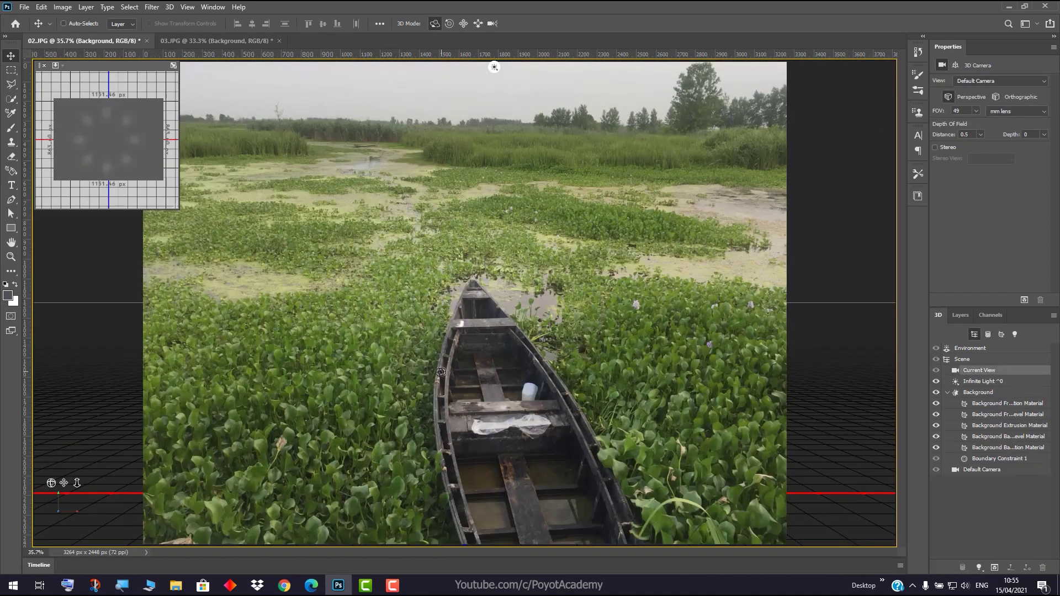
Wrap the boat photo onto a Cone mesh preset and orbit the camera to view it
click(170, 7)
mouse_move(205, 115)
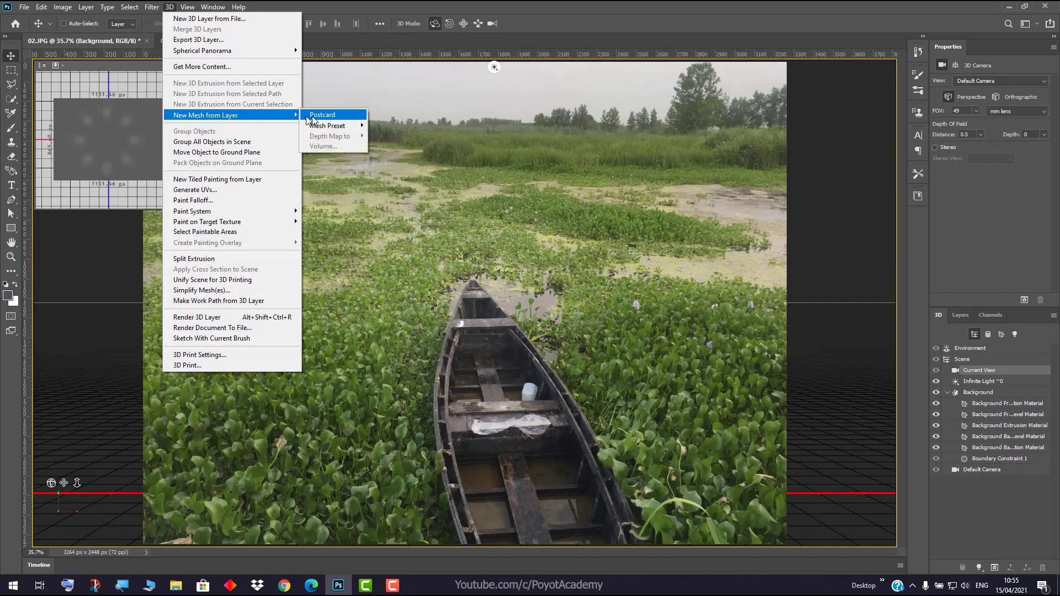
click(386, 126)
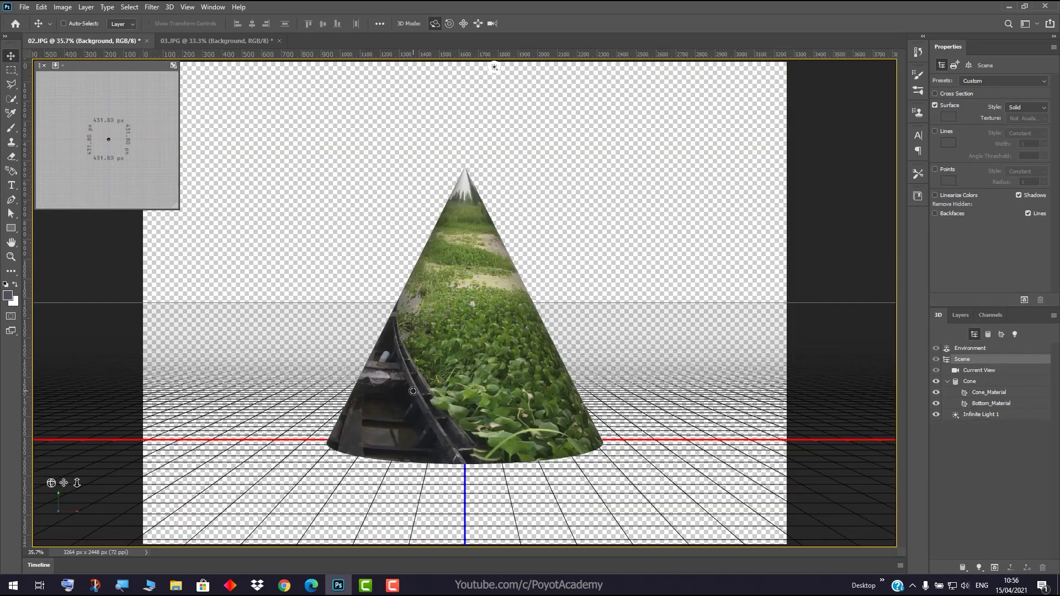
mouse_move(412, 391)
mouse_down()
mouse_move(468, 393)
mouse_move(413, 390)
mouse_move(411, 404)
mouse_up()
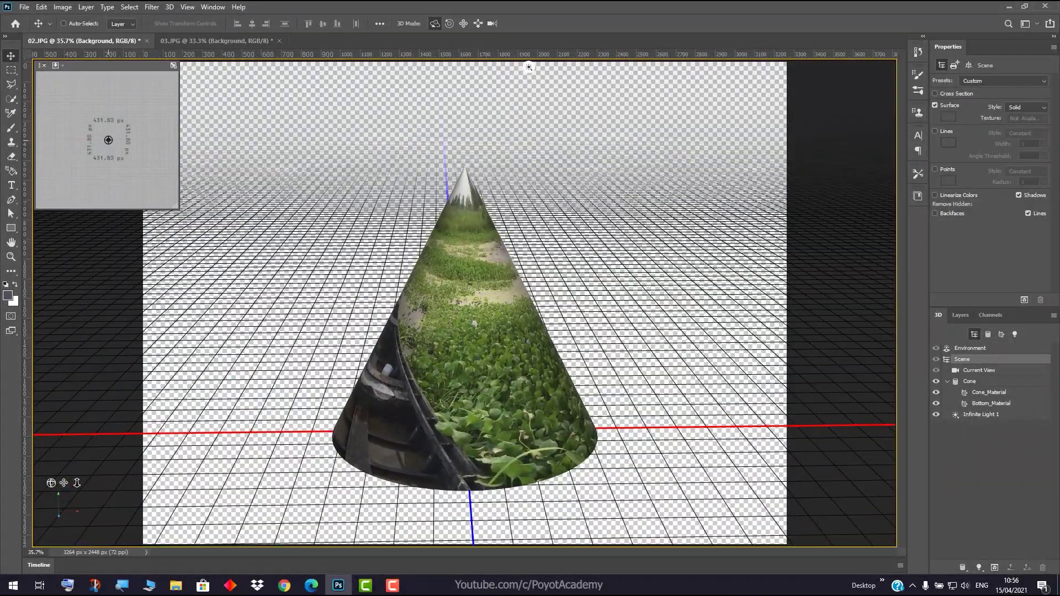
Switch the secondary view to Right, then to Top
click(57, 65)
click(80, 94)
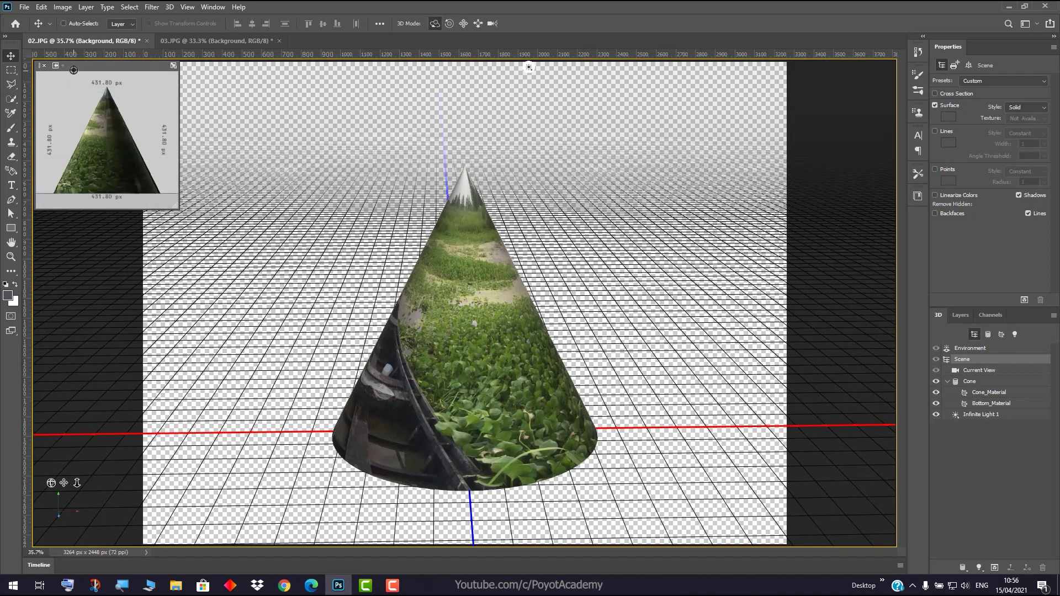
click(57, 65)
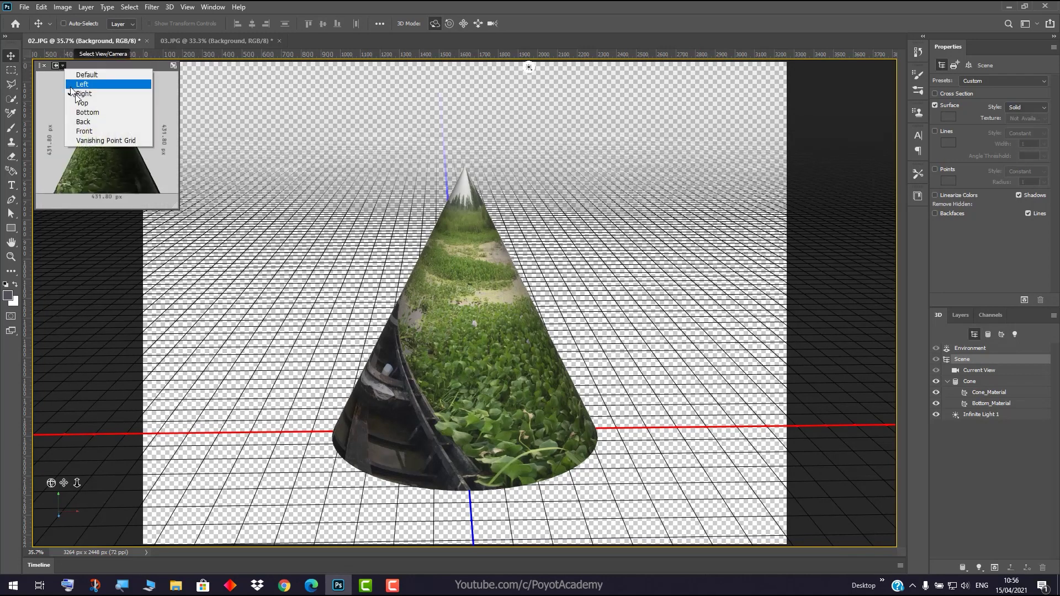
click(90, 105)
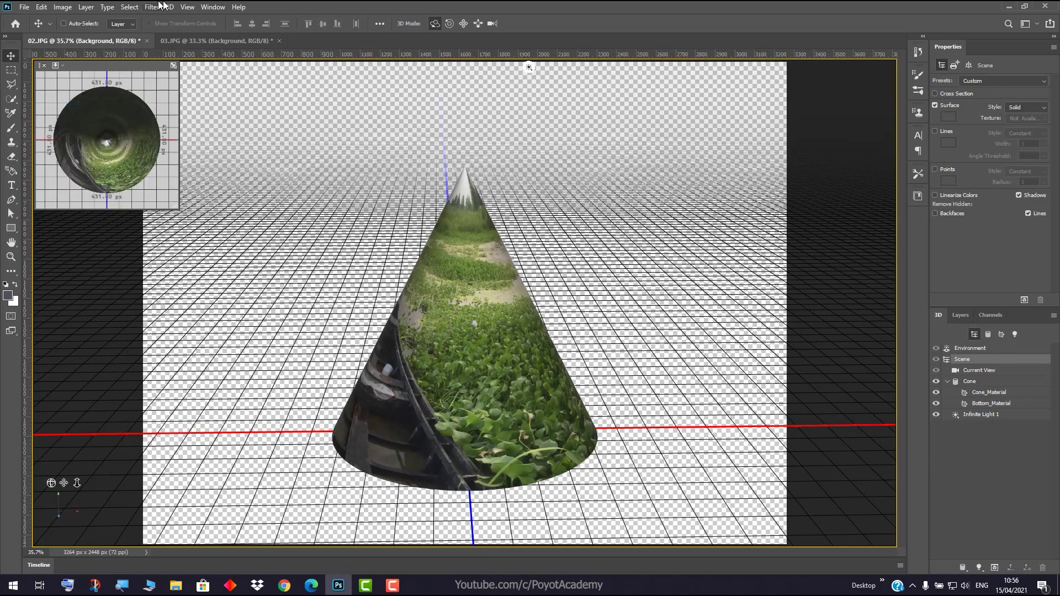
Move Infinite Light 1 to the cone's upper right so its shadow falls left
click(532, 70)
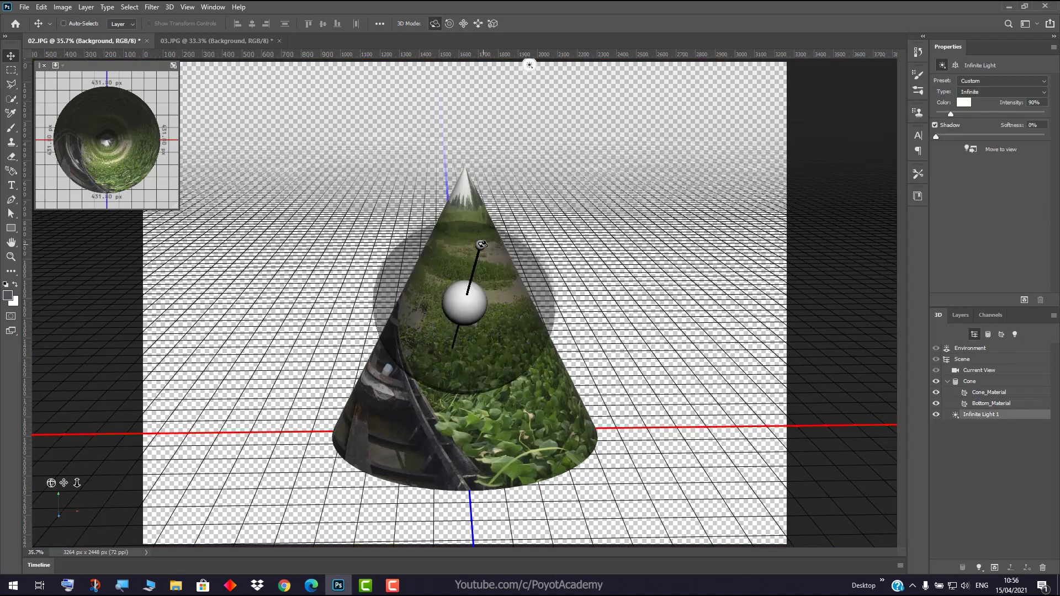
drag(482, 243, 599, 209)
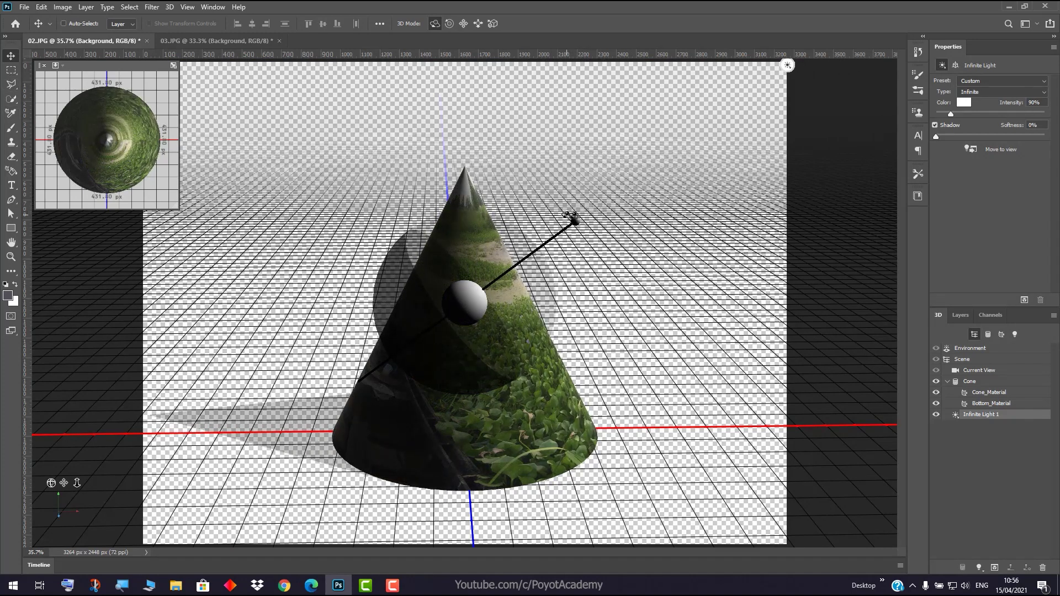
mouse_move(571, 218)
mouse_down()
mouse_move(423, 184)
mouse_move(512, 321)
mouse_move(533, 170)
mouse_move(557, 202)
mouse_up()
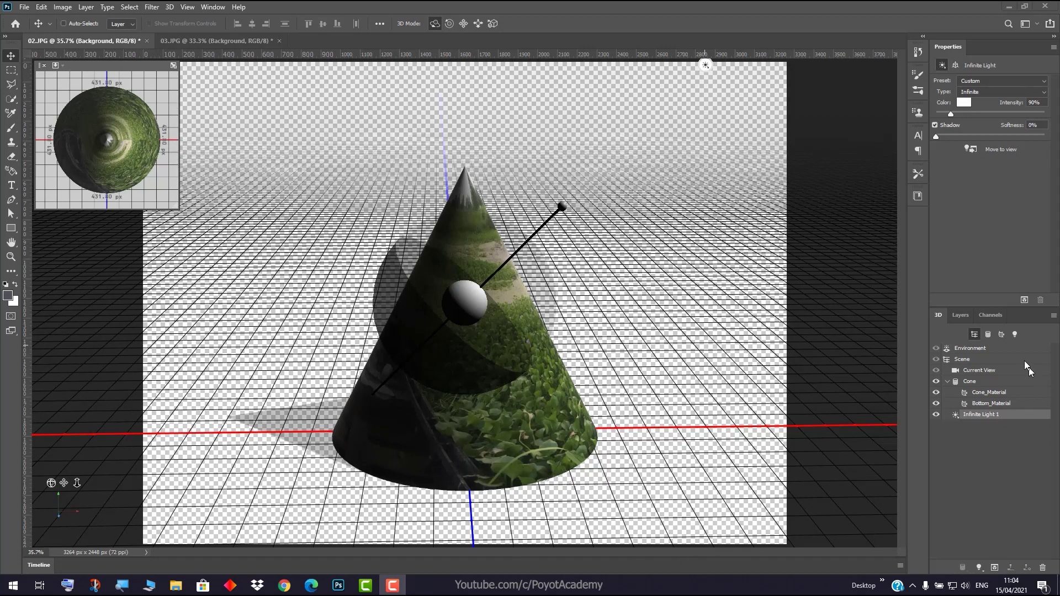
Return to the Layers panel and create a new 1920 x 1080 document with a White background
click(961, 316)
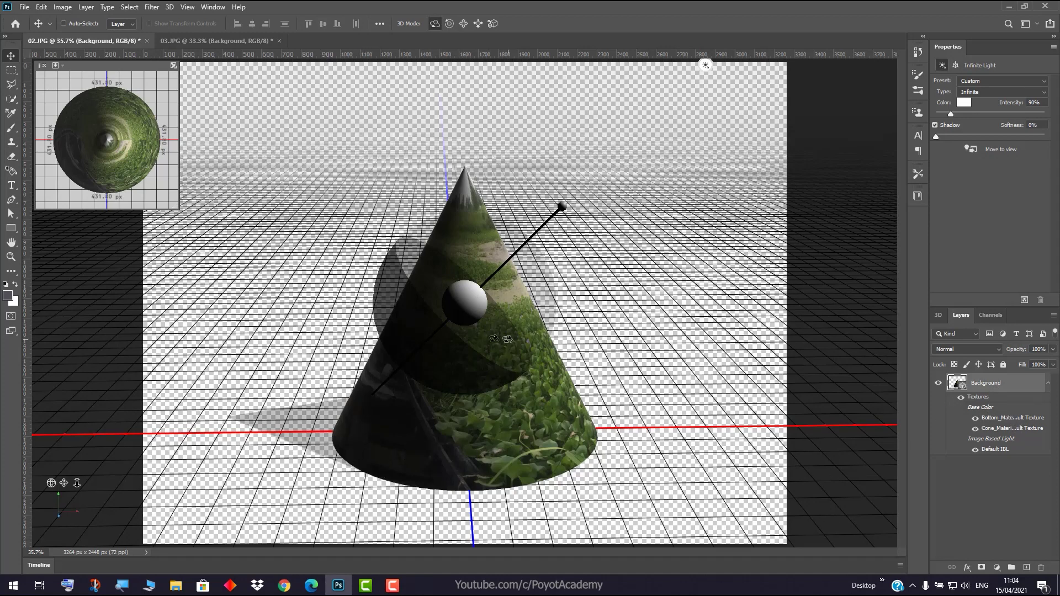
click(24, 7)
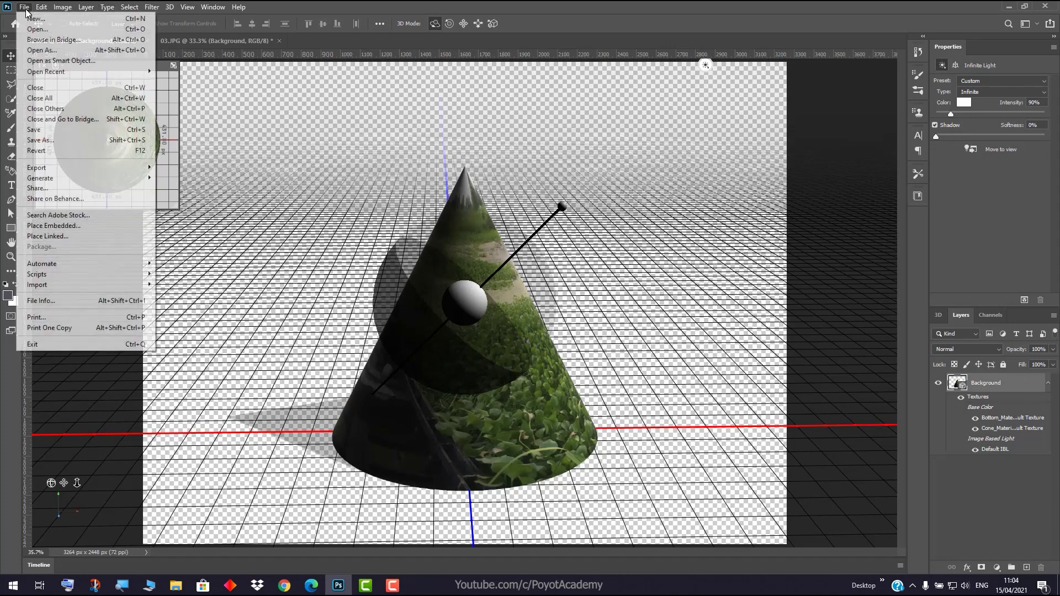
click(36, 21)
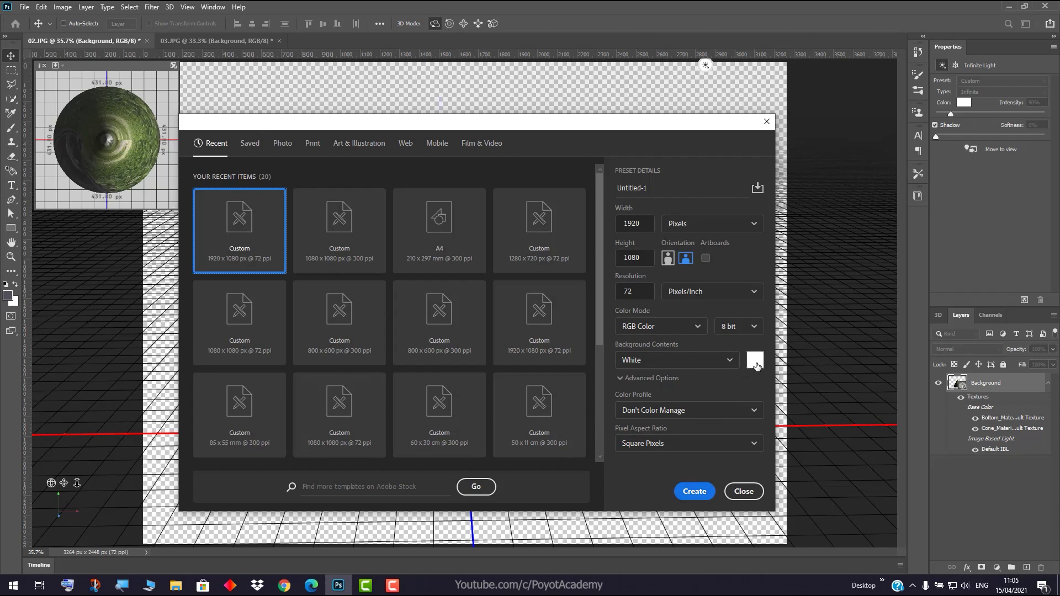
click(704, 493)
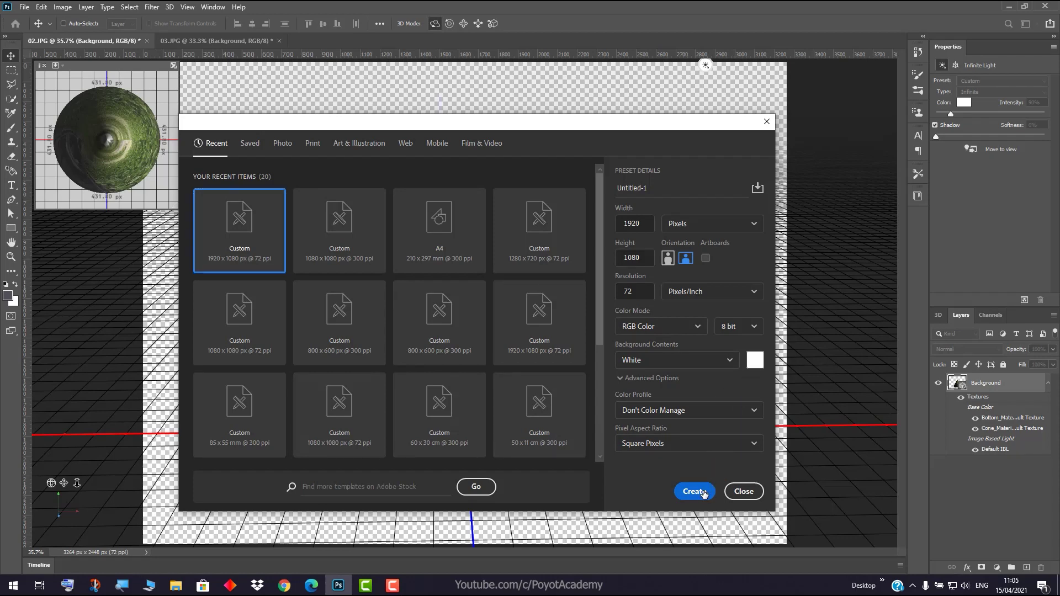
click(704, 491)
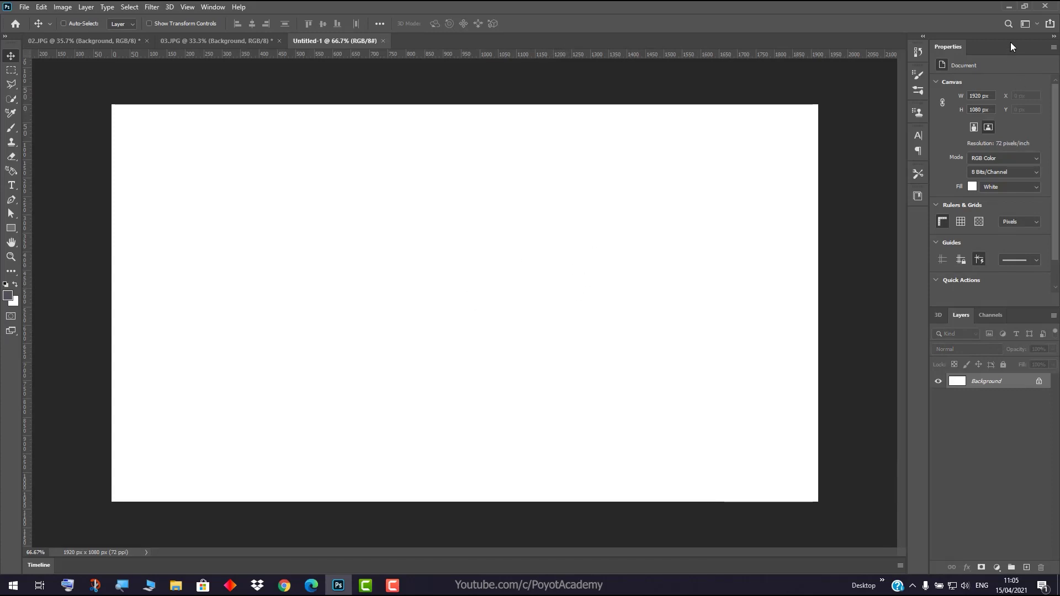
click(1037, 24)
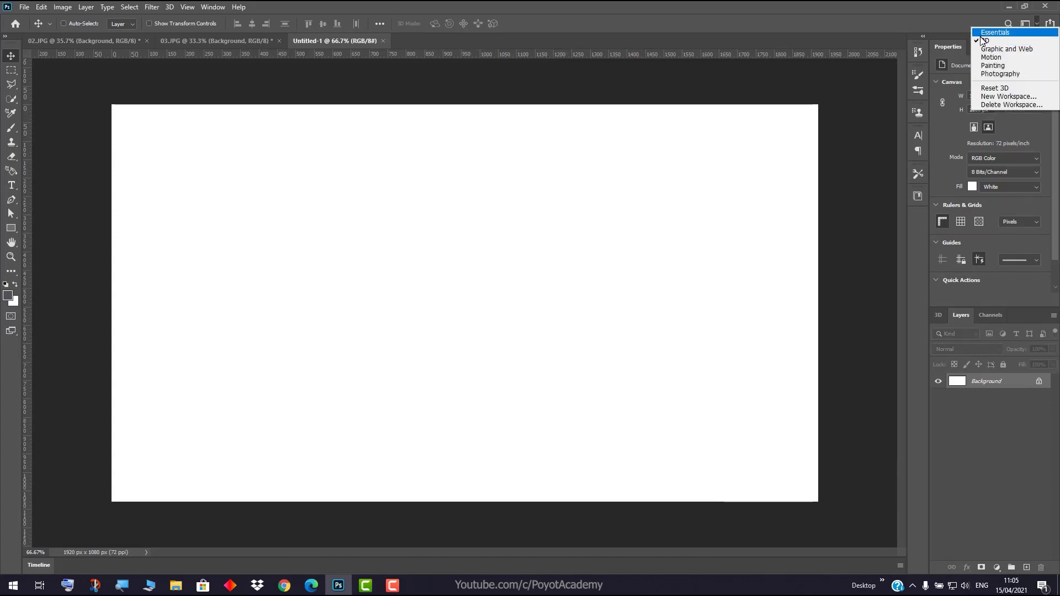
In the 3D panel, set the new object source to Mesh From Preset with the Sphere shape
click(858, 44)
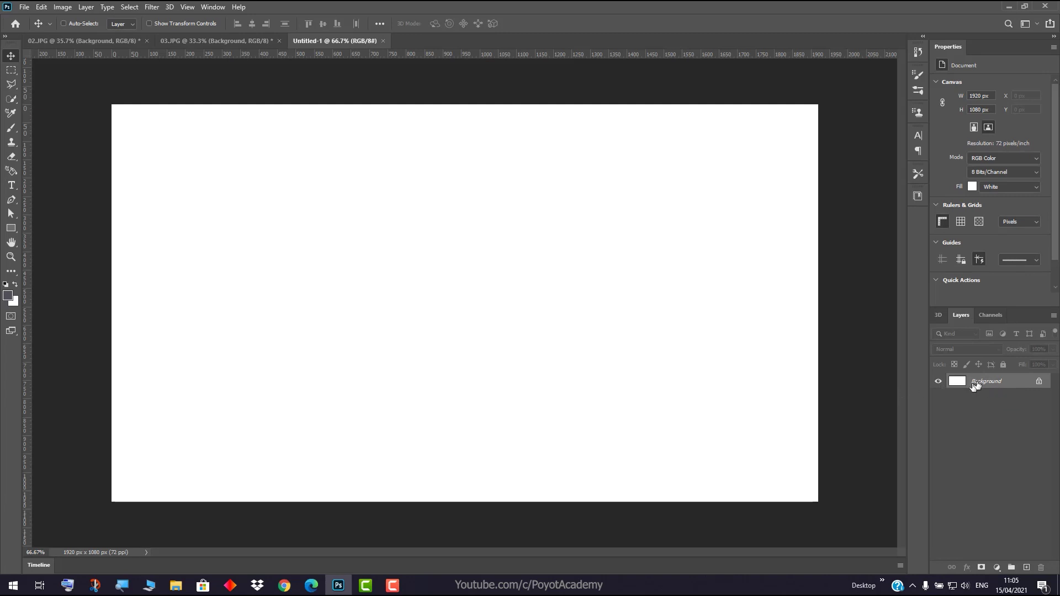
click(938, 316)
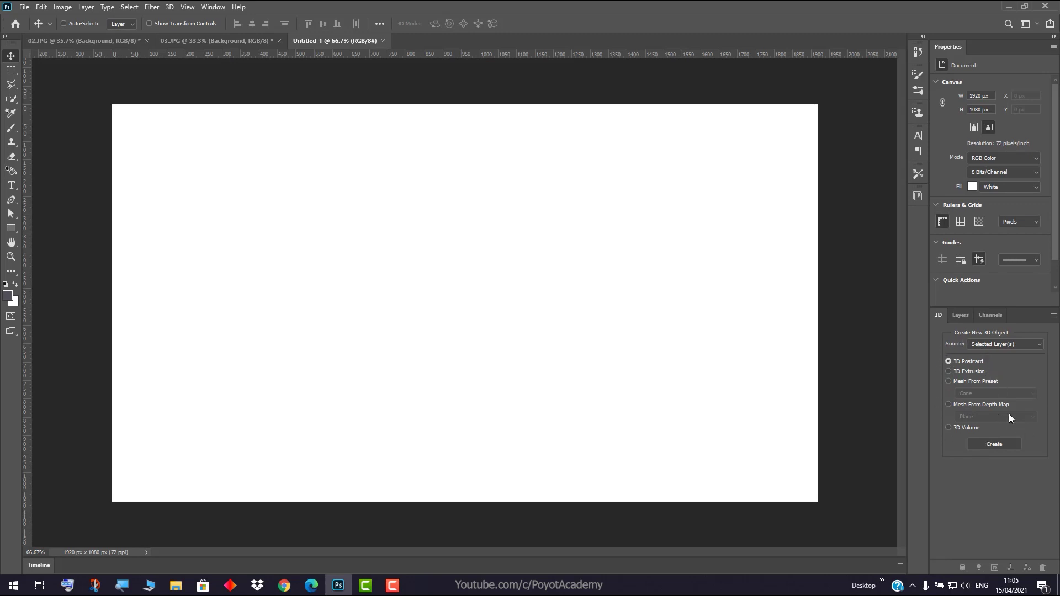
click(967, 382)
click(999, 394)
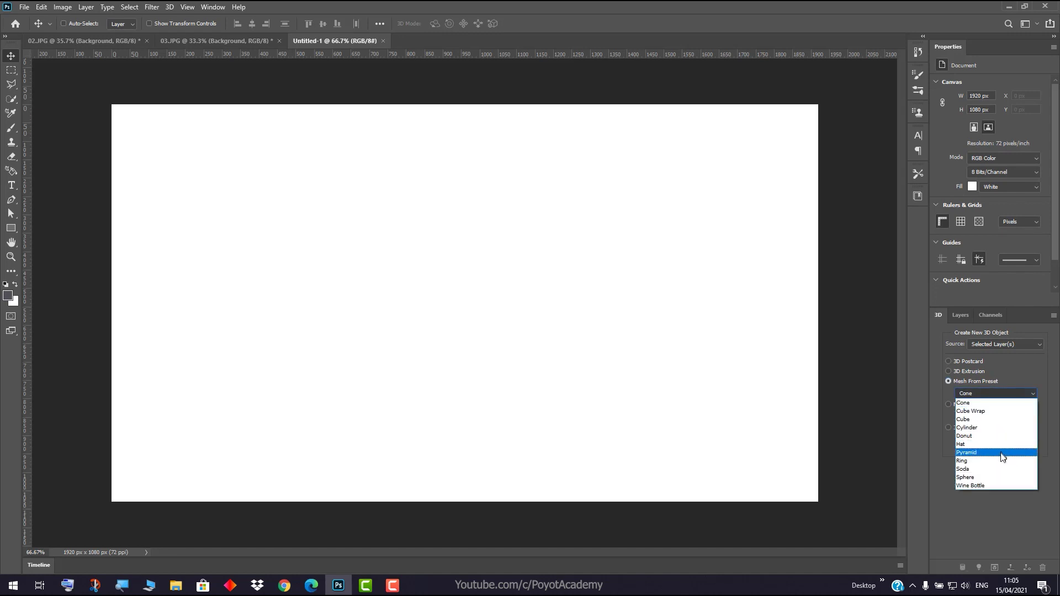
click(999, 402)
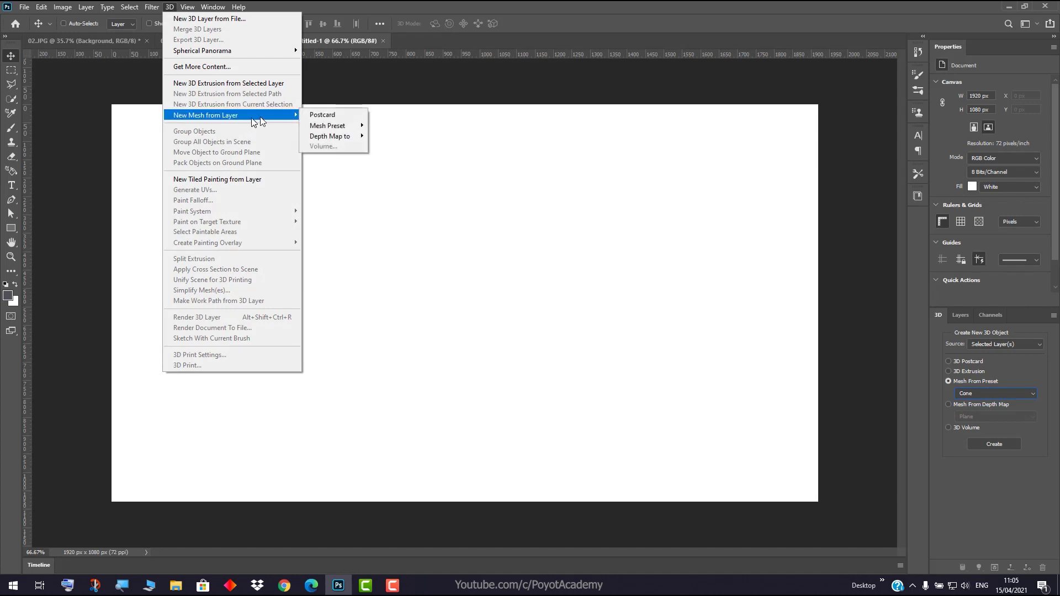
mouse_move(328, 124)
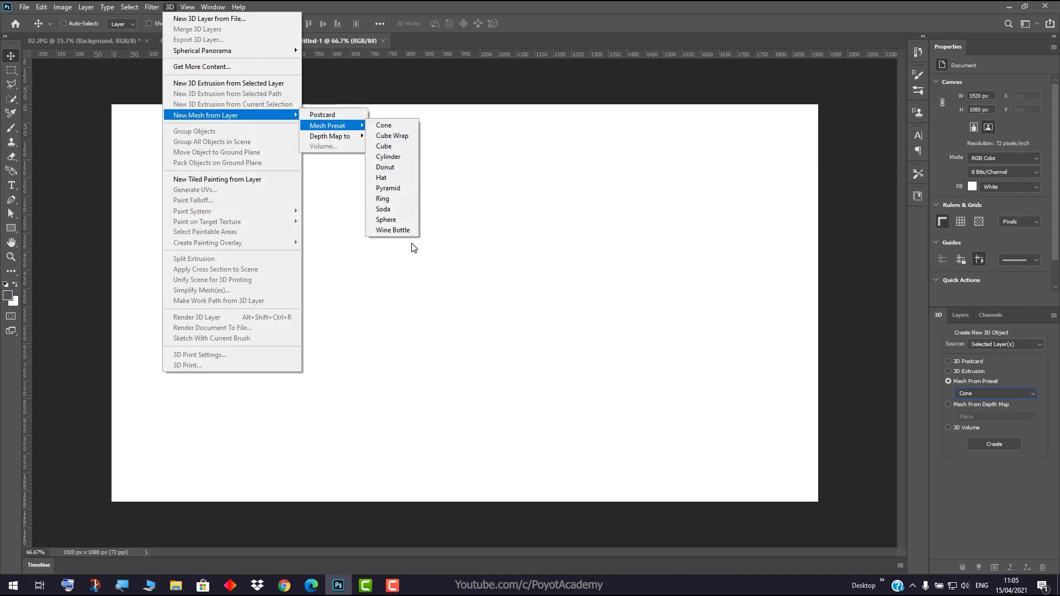
click(947, 296)
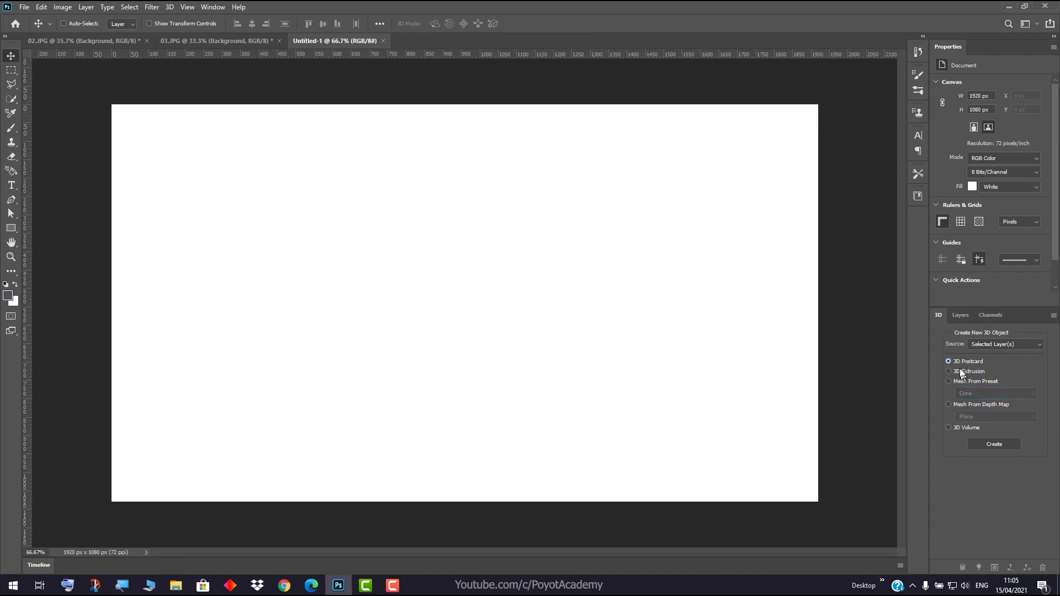
click(975, 383)
click(980, 396)
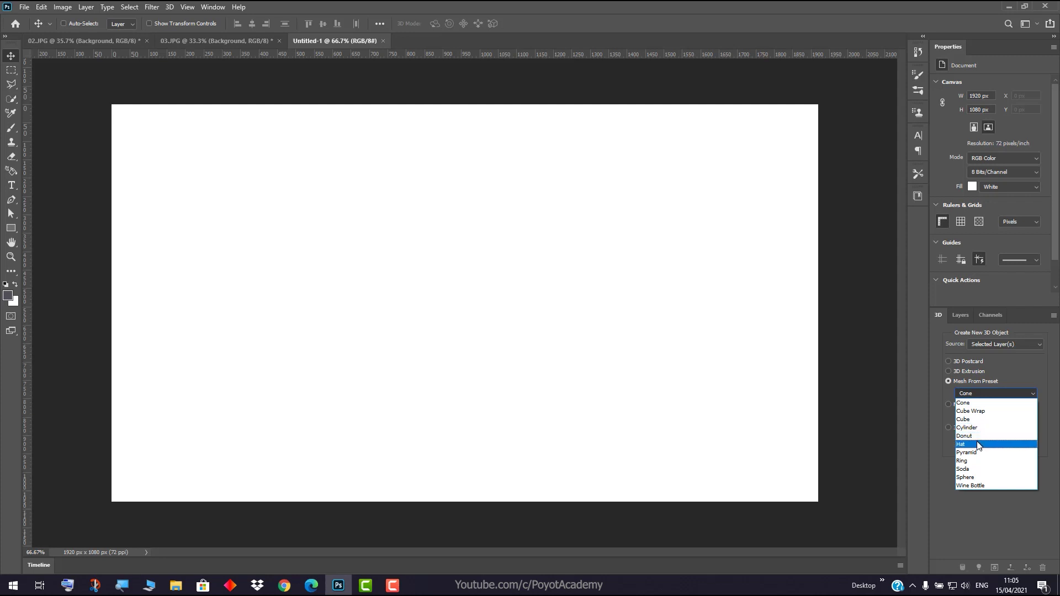
click(981, 477)
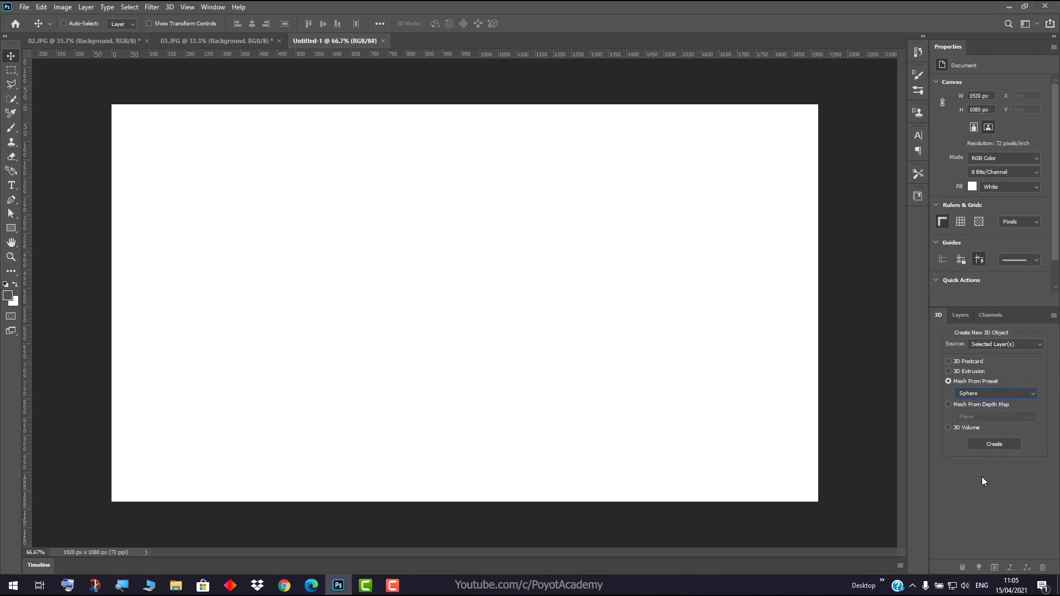
click(994, 445)
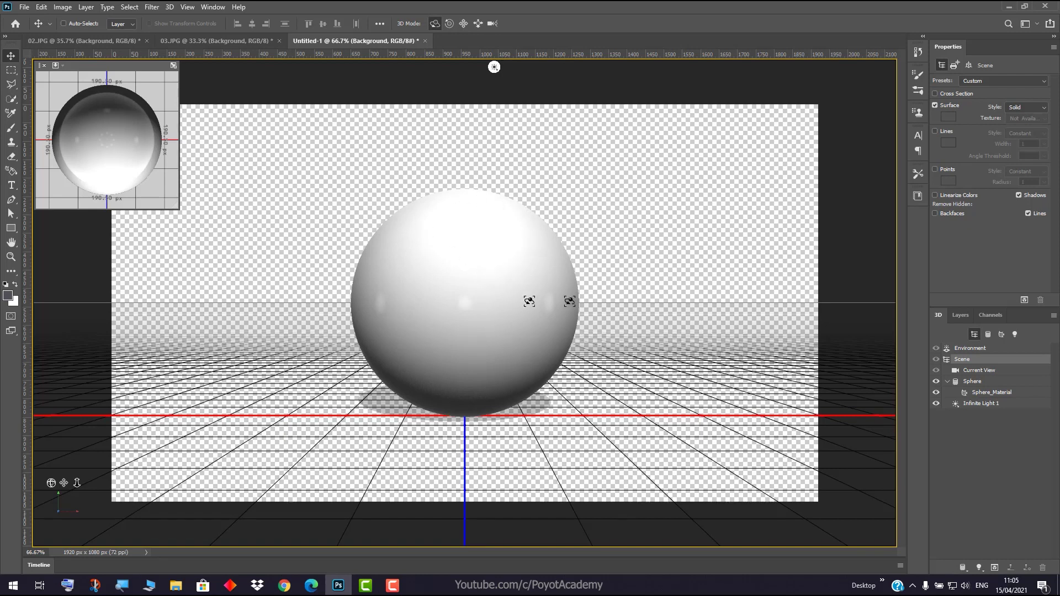
click(961, 315)
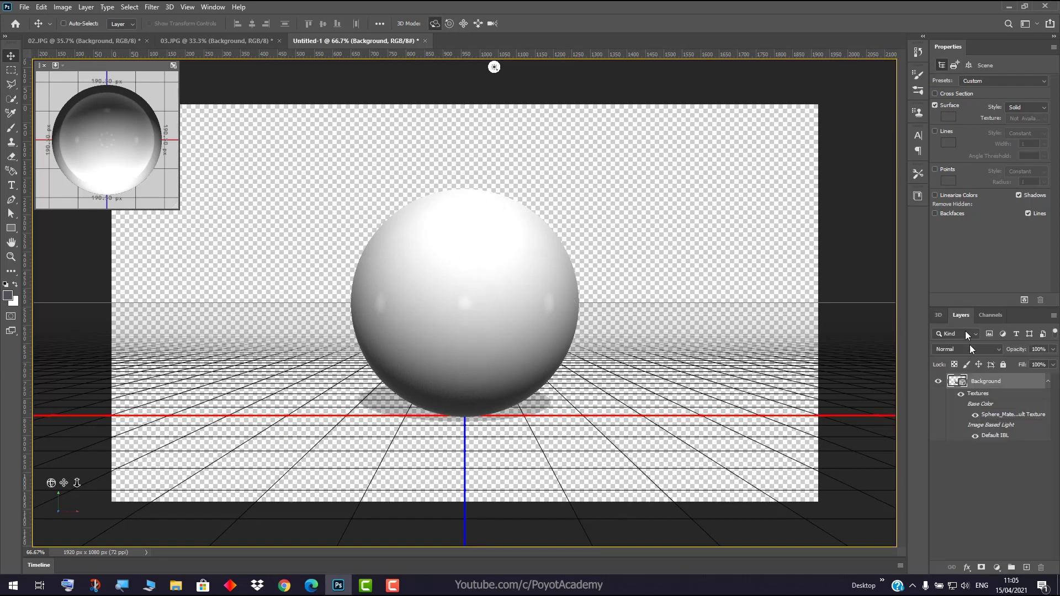
click(940, 314)
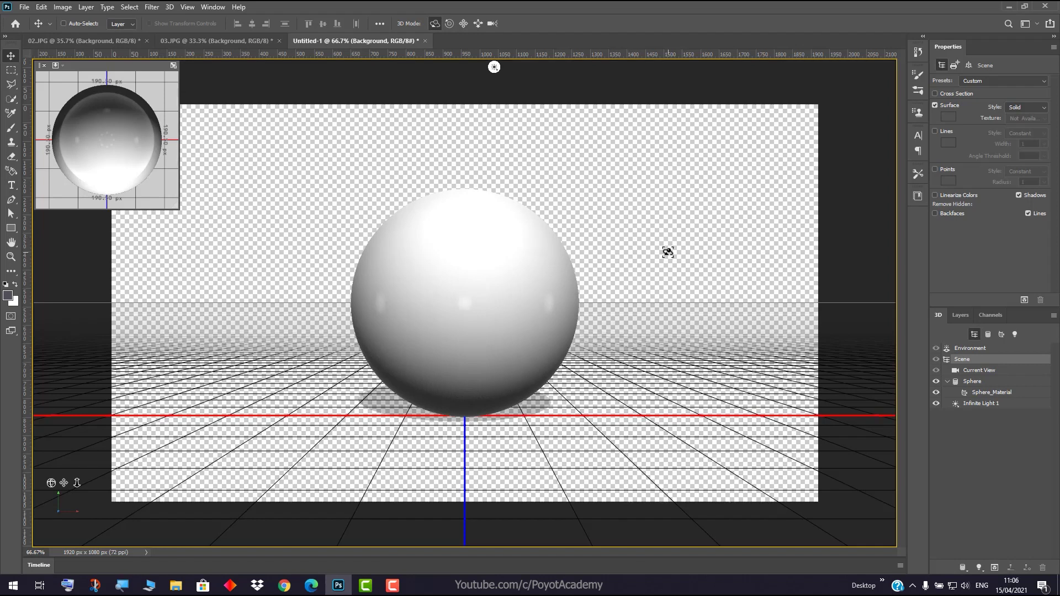
key(ctrl+z)
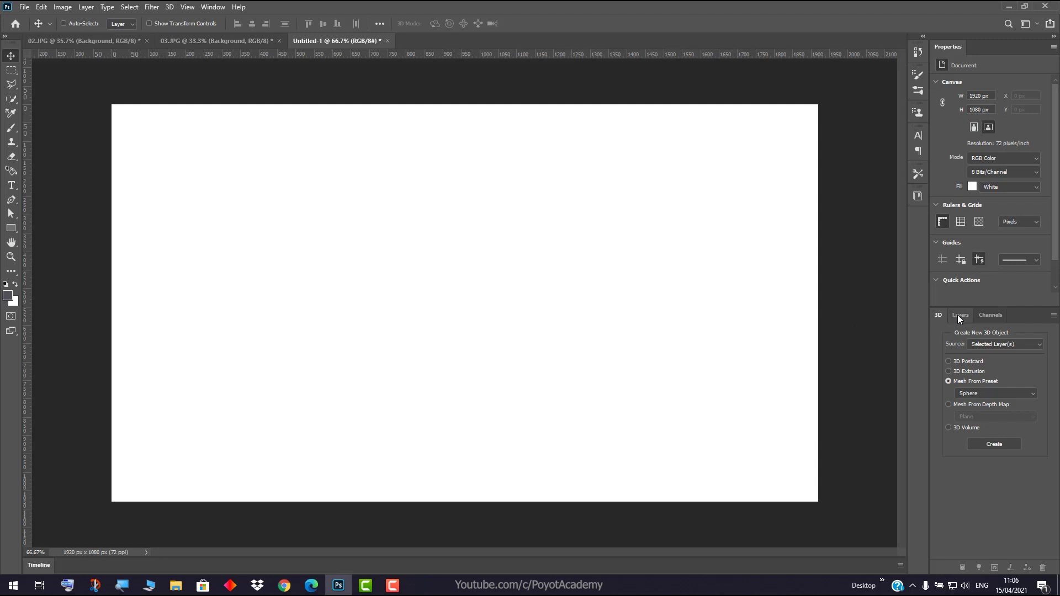
Add Layer 1 and fill it entirely with magenta c513c7 as the foreground colour
click(958, 315)
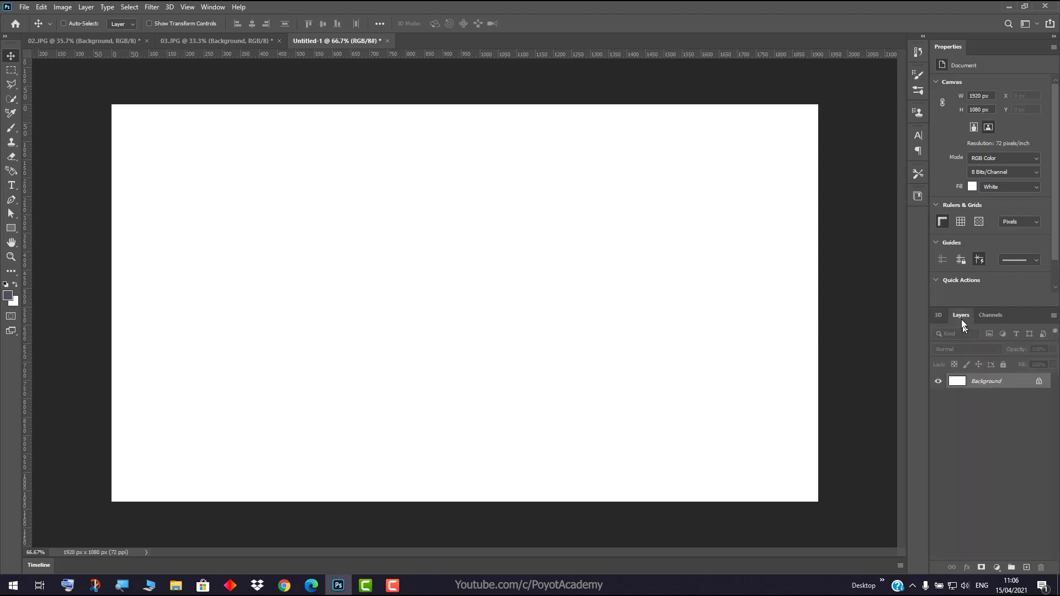
click(1026, 568)
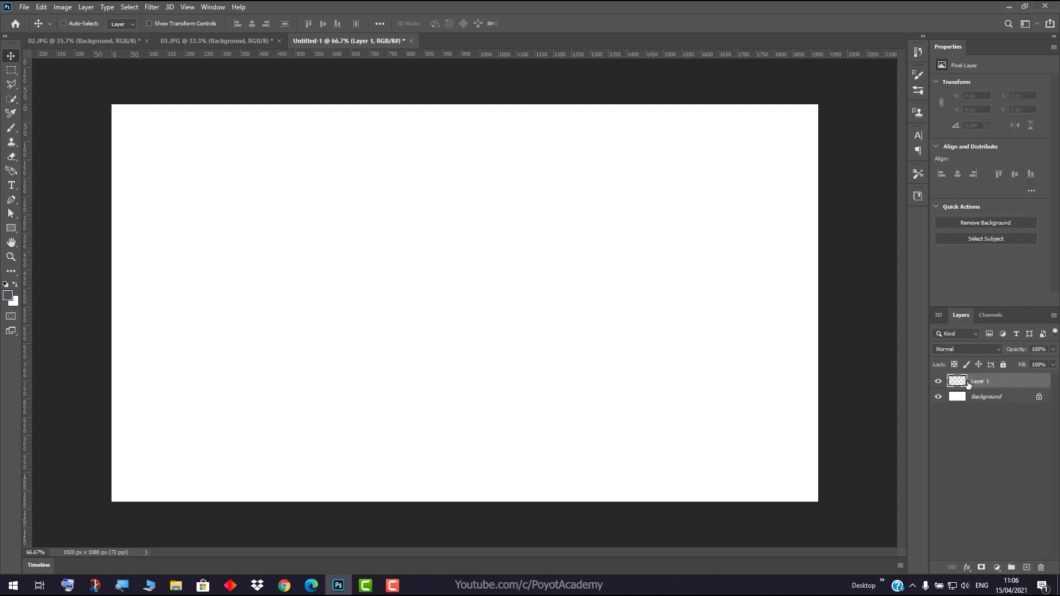
click(8, 297)
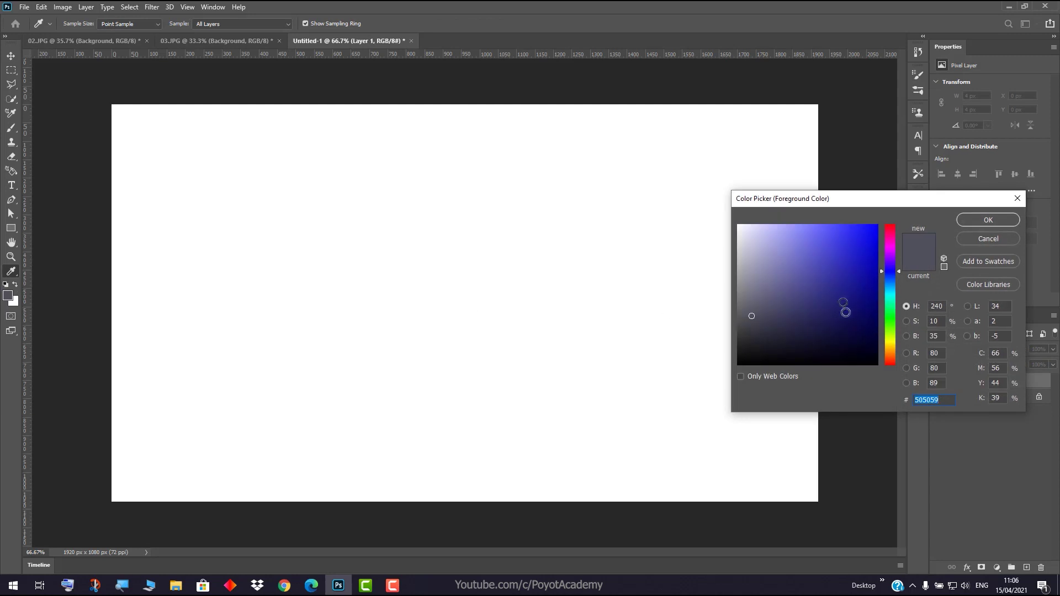
drag(891, 279, 891, 249)
click(875, 255)
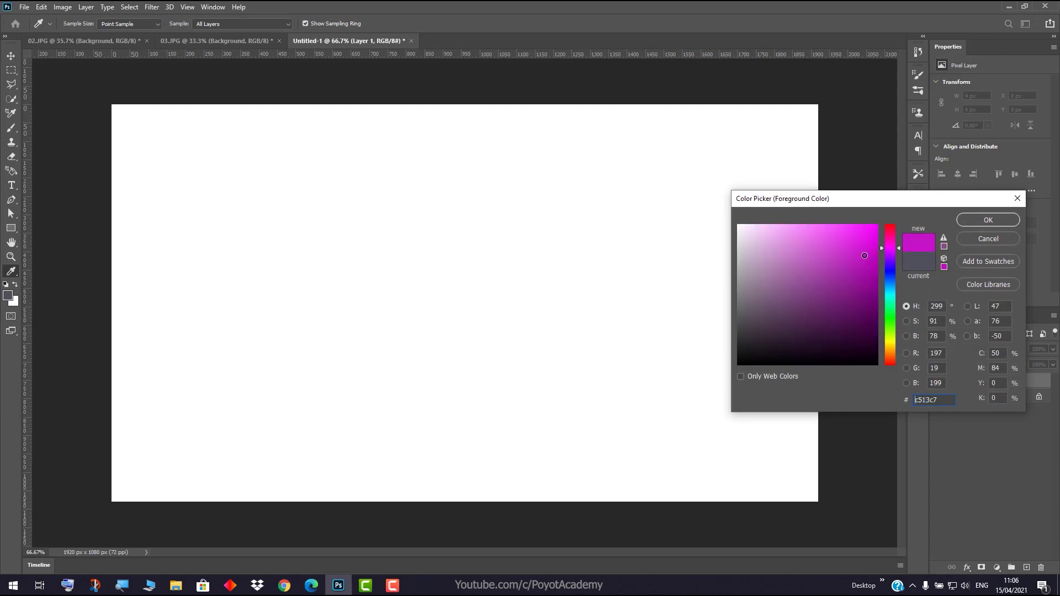
click(988, 220)
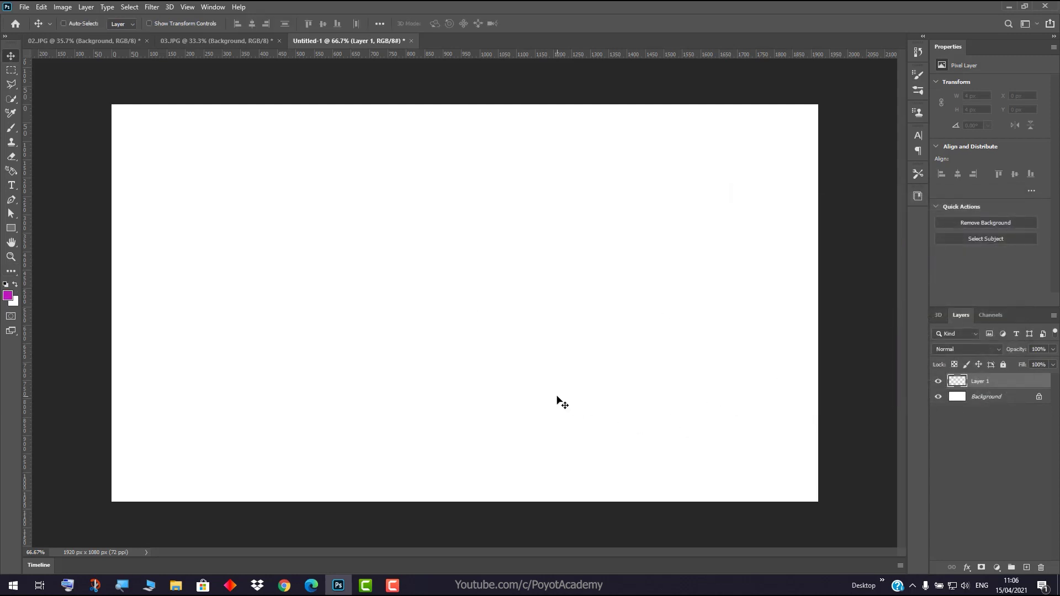
key(alt+BackSpace)
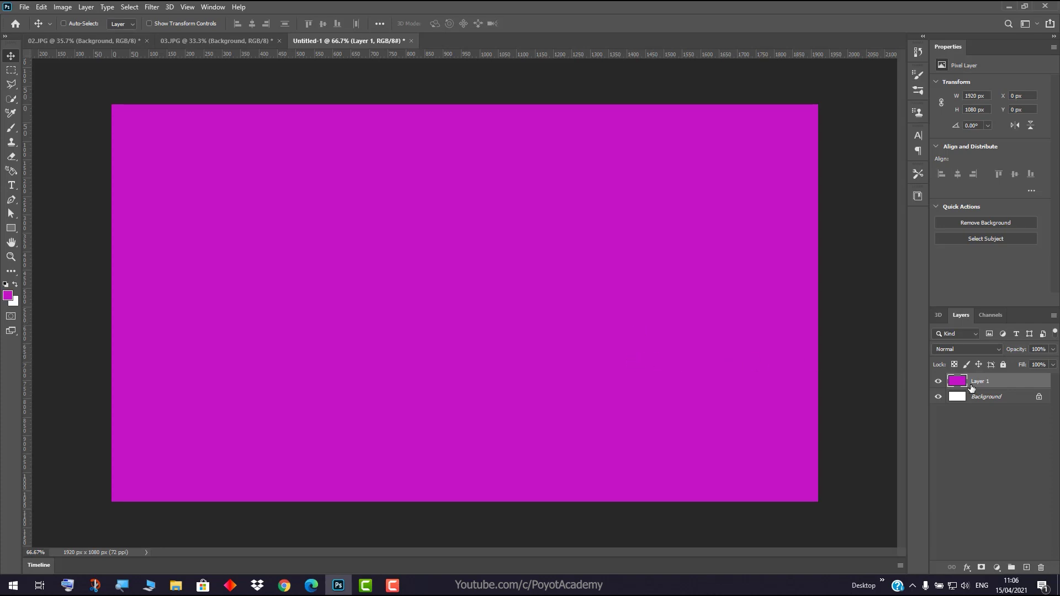
Reselect Layer 1 and create a 3D sphere from it with the Sphere preset
click(991, 403)
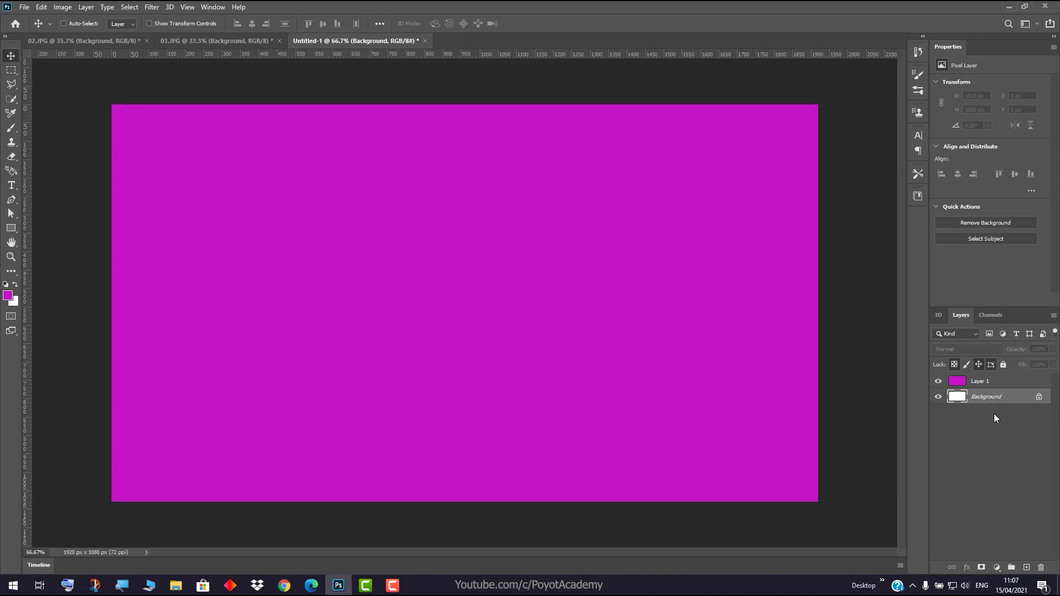
click(999, 386)
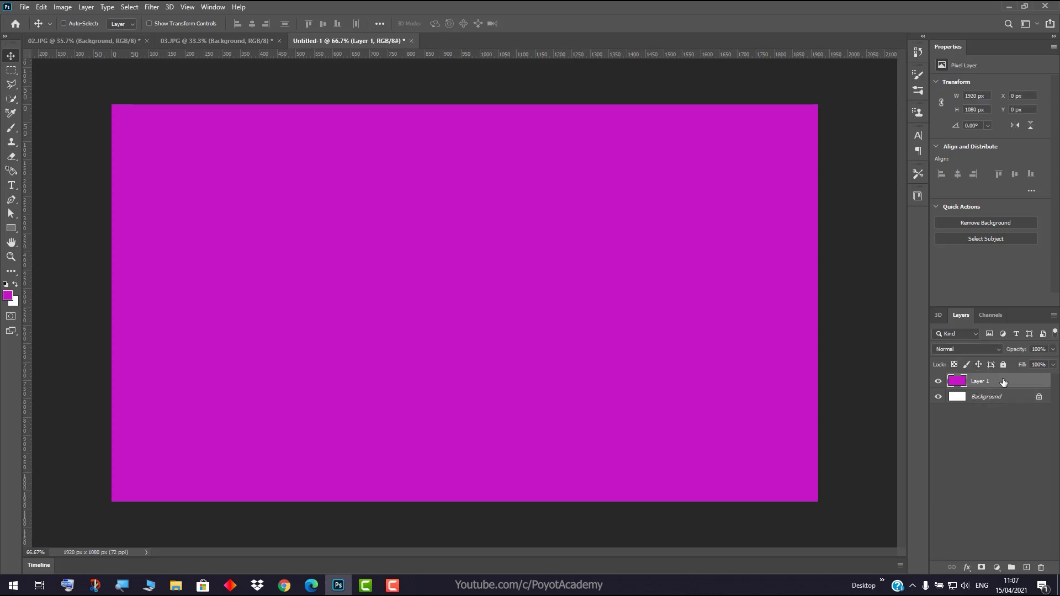
click(940, 316)
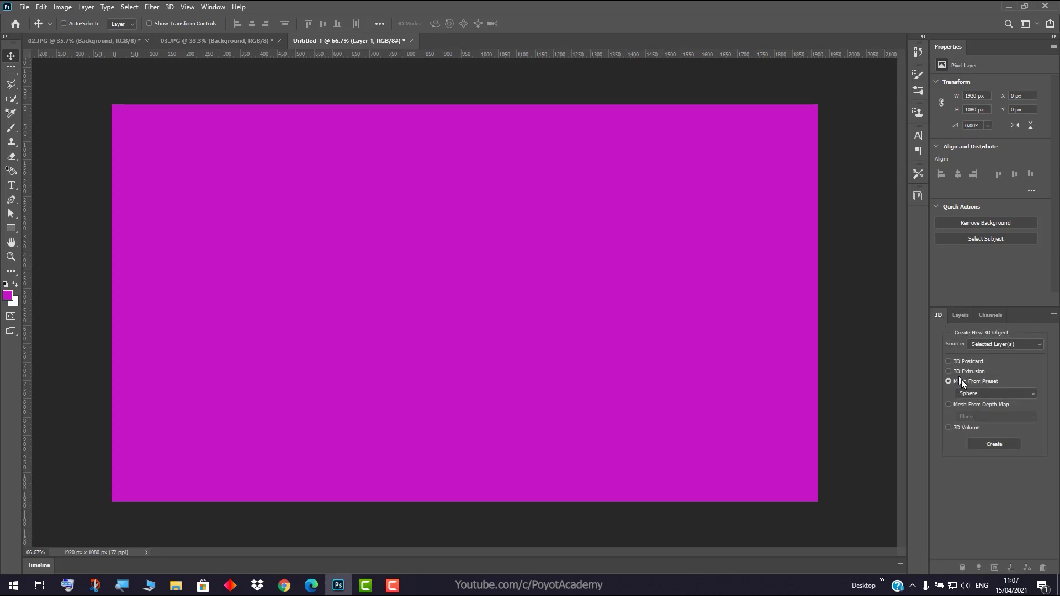
click(998, 444)
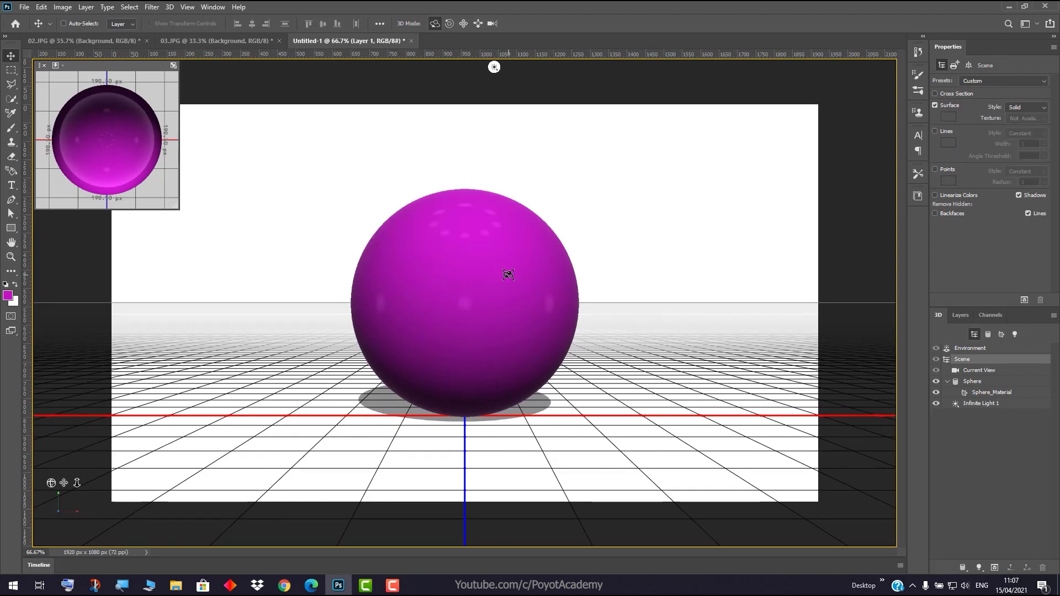
Hide and re-show the white Background layer, then select Infinite Light 1
click(961, 315)
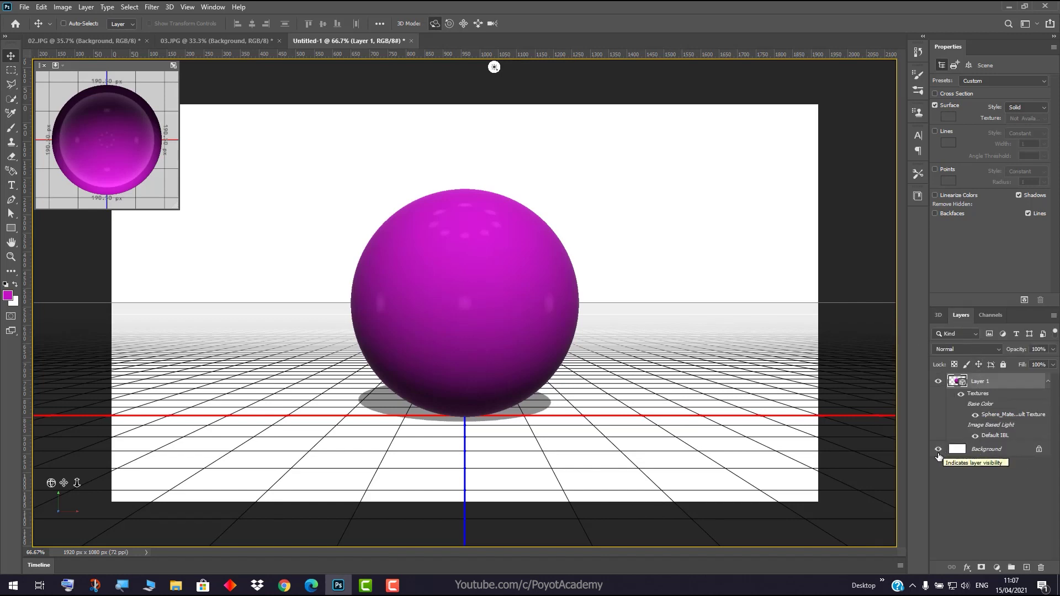
click(938, 449)
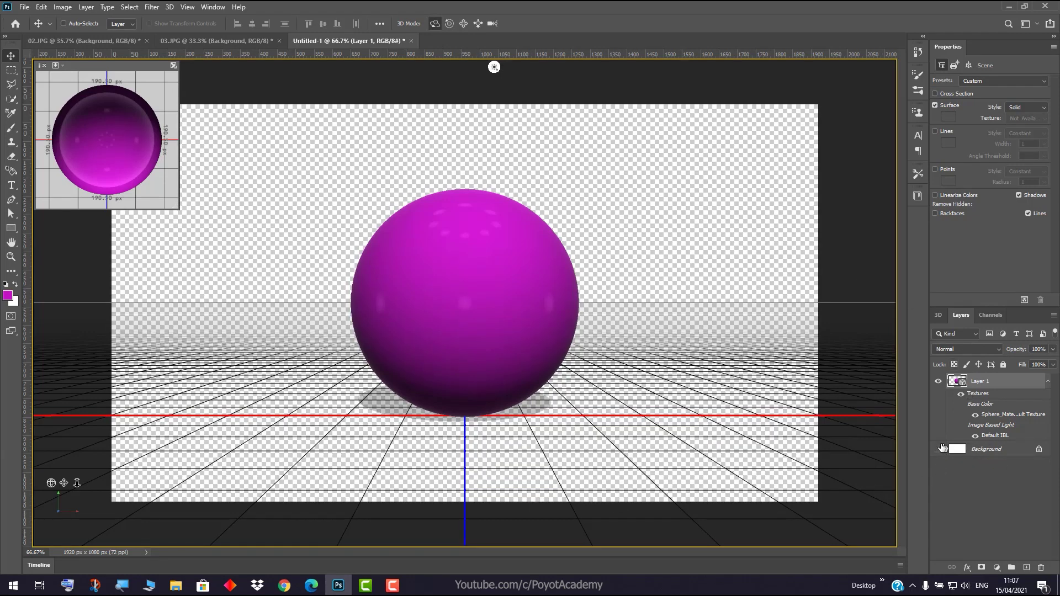
click(938, 449)
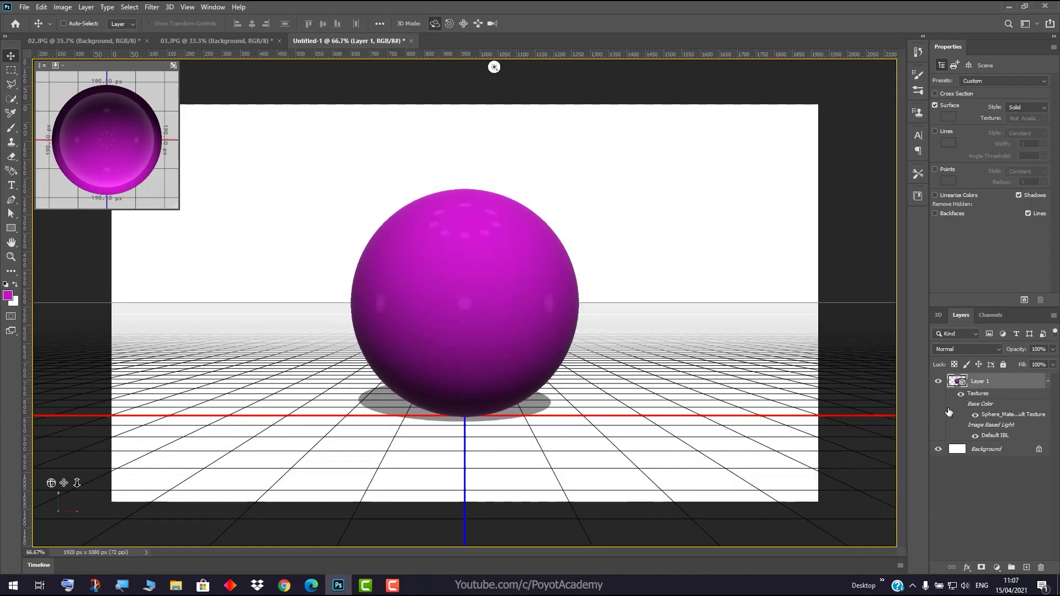
click(494, 66)
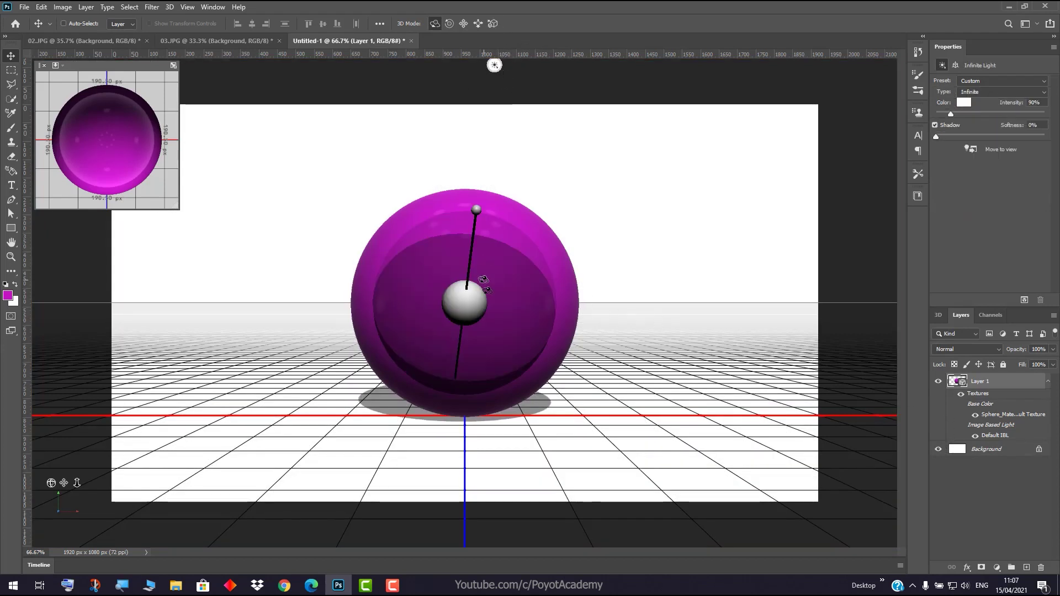
Swing Infinite Light 1 from above, to the upper right, then toward the viewer
mouse_move(476, 217)
mouse_down()
mouse_move(555, 242)
mouse_move(451, 154)
mouse_up()
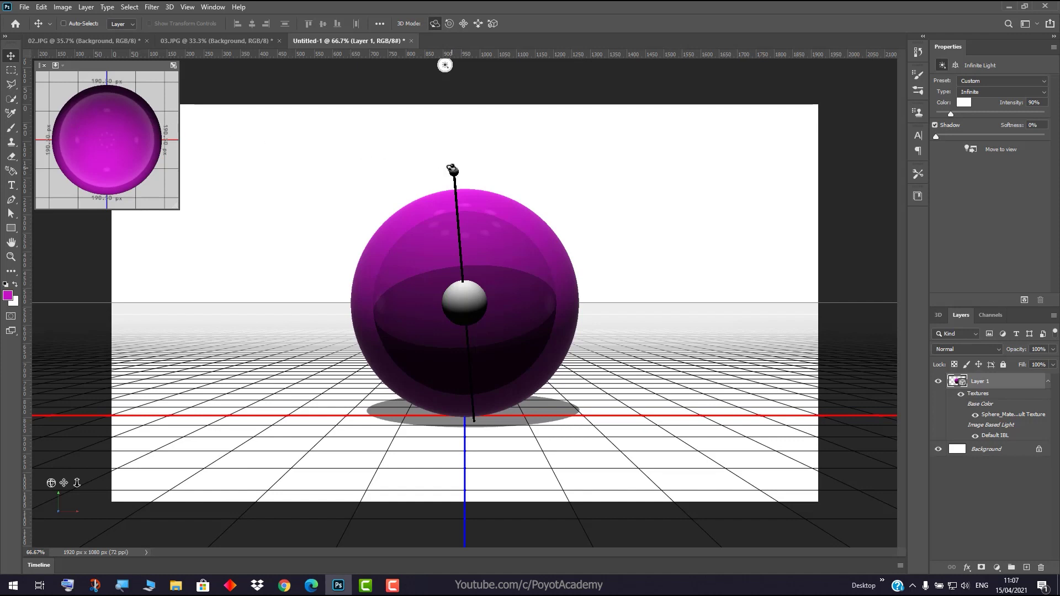
mouse_move(451, 169)
mouse_down()
mouse_move(534, 352)
mouse_move(600, 220)
mouse_up()
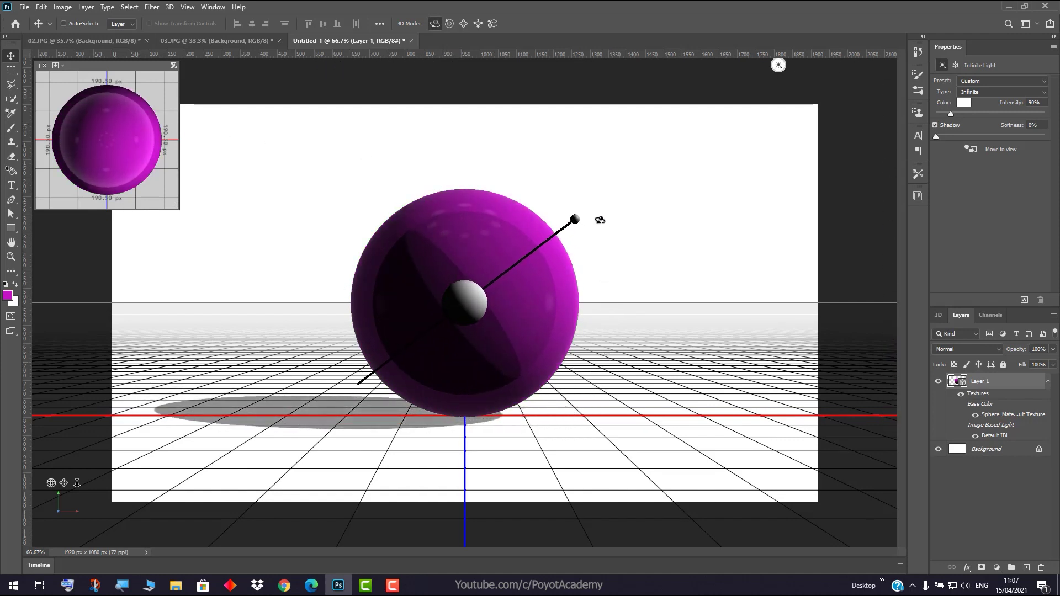
mouse_move(600, 220)
mouse_down()
mouse_move(434, 304)
mouse_move(518, 296)
mouse_up()
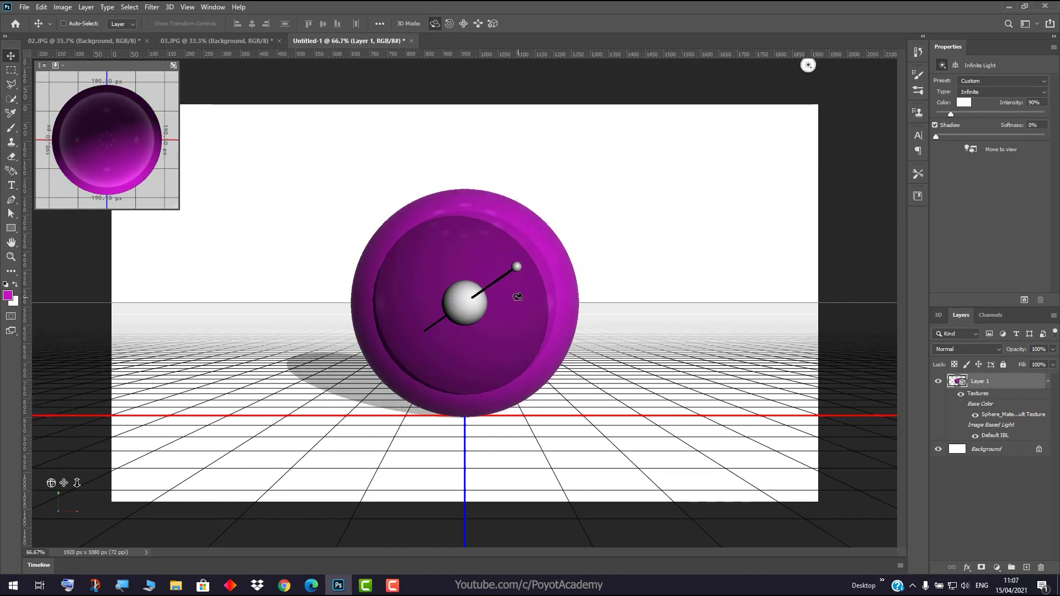